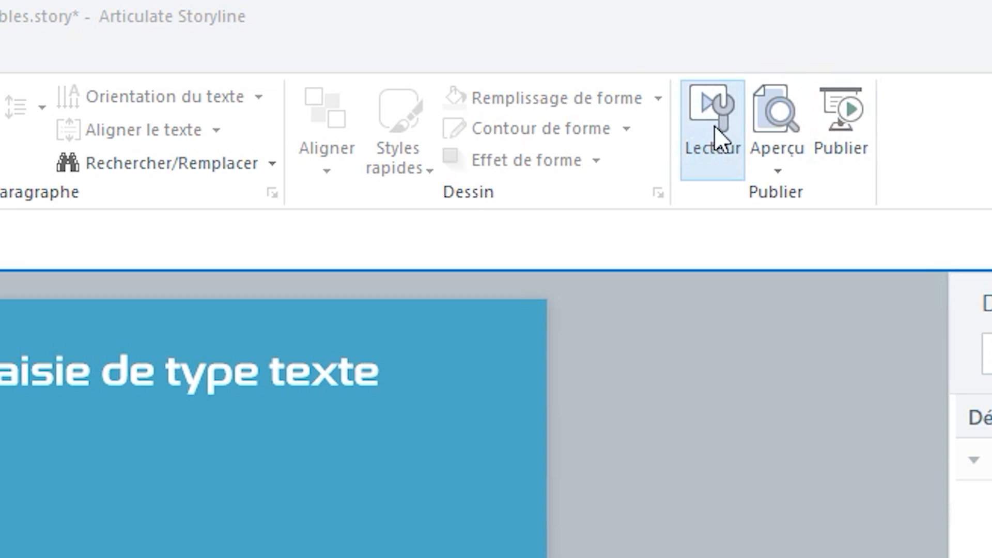
Open the player properties, switch the player style to Classique and set it back to Moderne.
{"action": "left_click", "coordinate": [714, 126]}
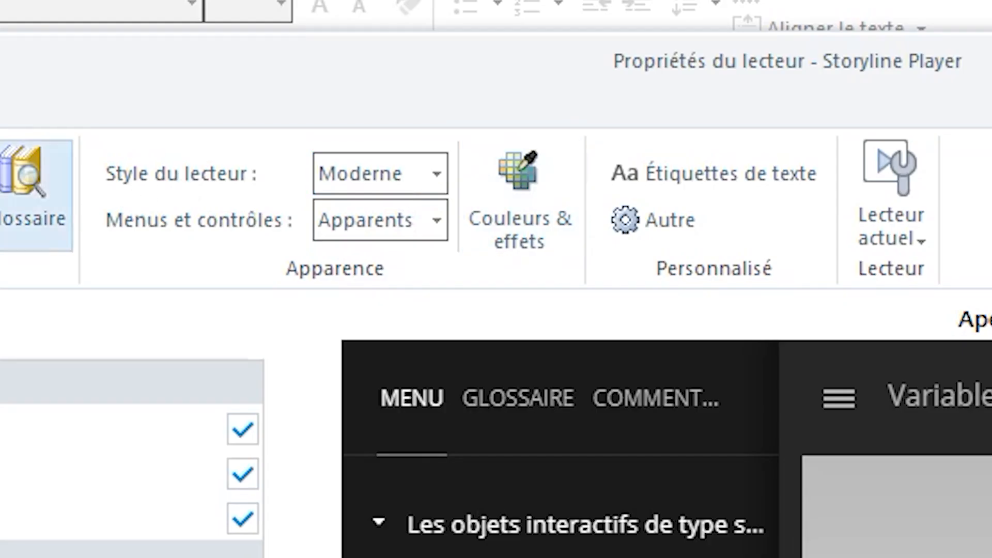
{"action": "left_click", "coordinate": [431, 186]}
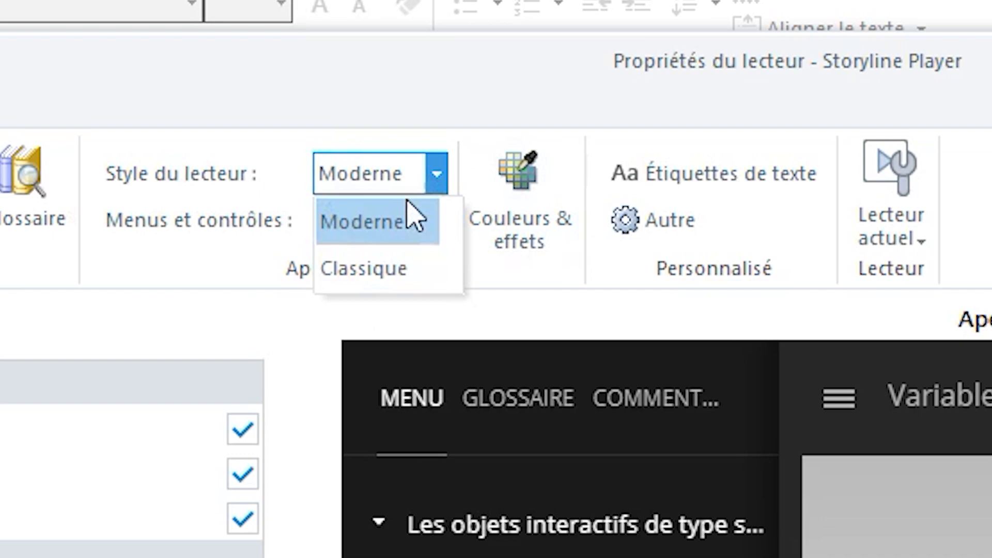
{"action": "left_click", "coordinate": [380, 266]}
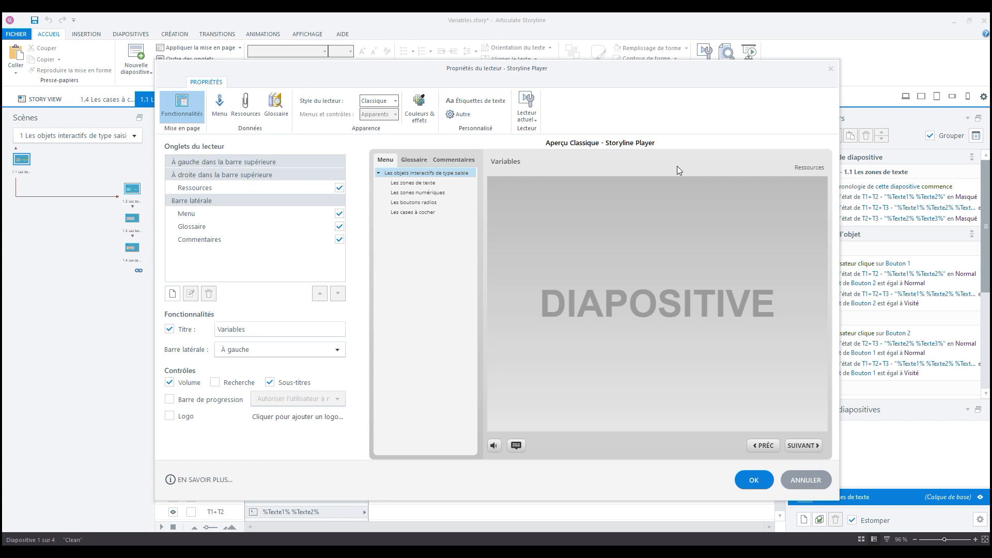
{"action": "left_click", "coordinate": [395, 101]}
{"action": "left_click", "coordinate": [383, 115]}
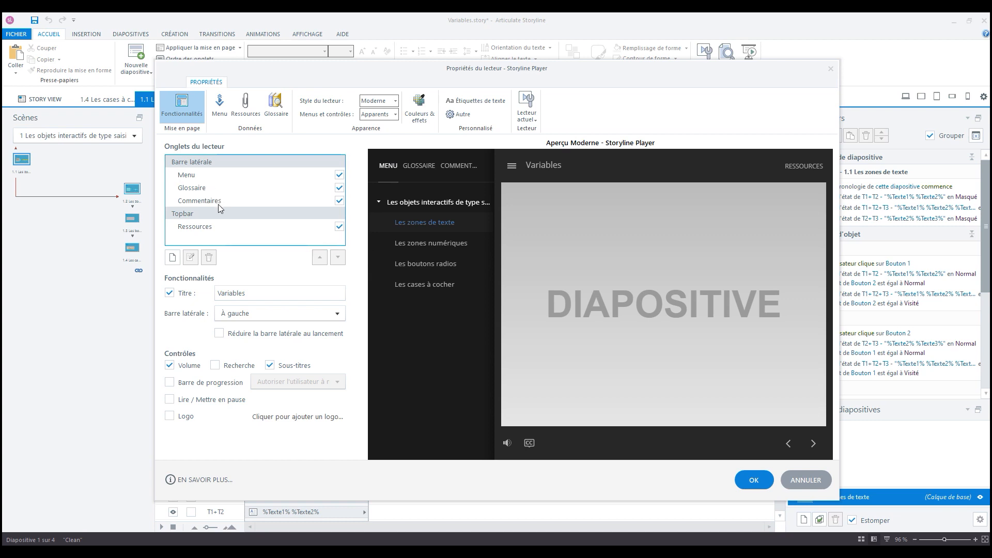
Turn off the Menu, Glossaire and Commentaires tabs of the player's side bar.
{"action": "left_click", "coordinate": [339, 176]}
{"action": "left_click", "coordinate": [338, 188]}
{"action": "left_click", "coordinate": [338, 200]}
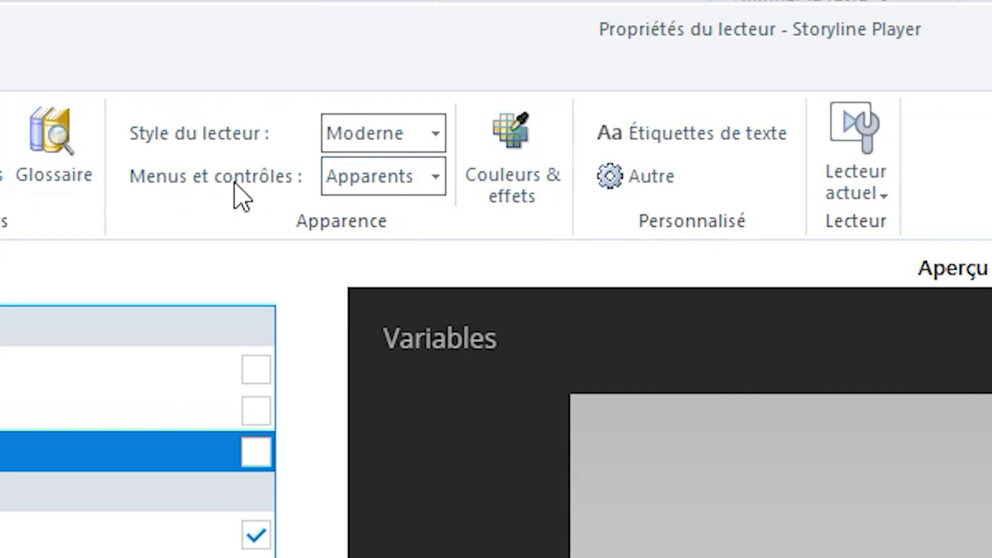
Set the player's menus and controls to Masqués, and return them to Apparents.
{"action": "left_click", "coordinate": [440, 183]}
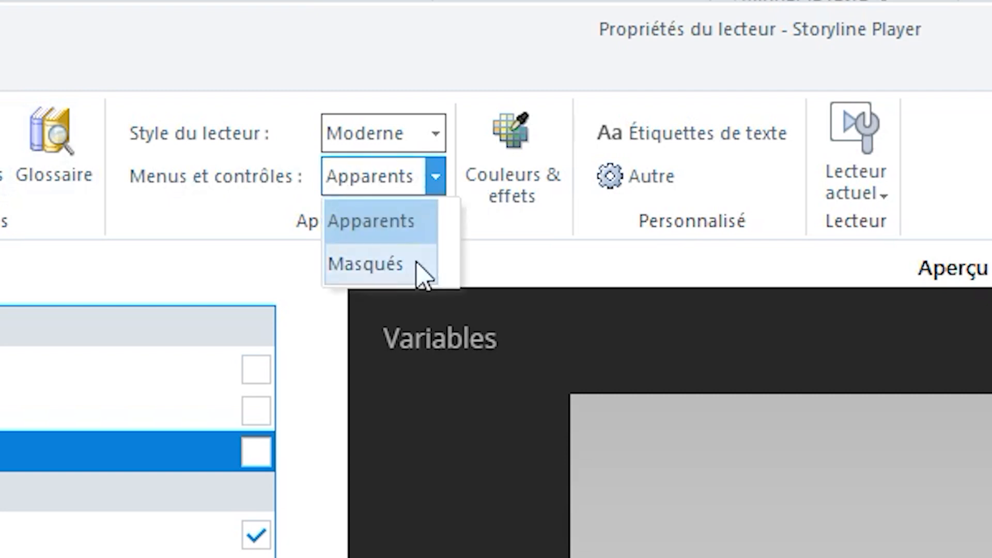
{"action": "left_click", "coordinate": [383, 266]}
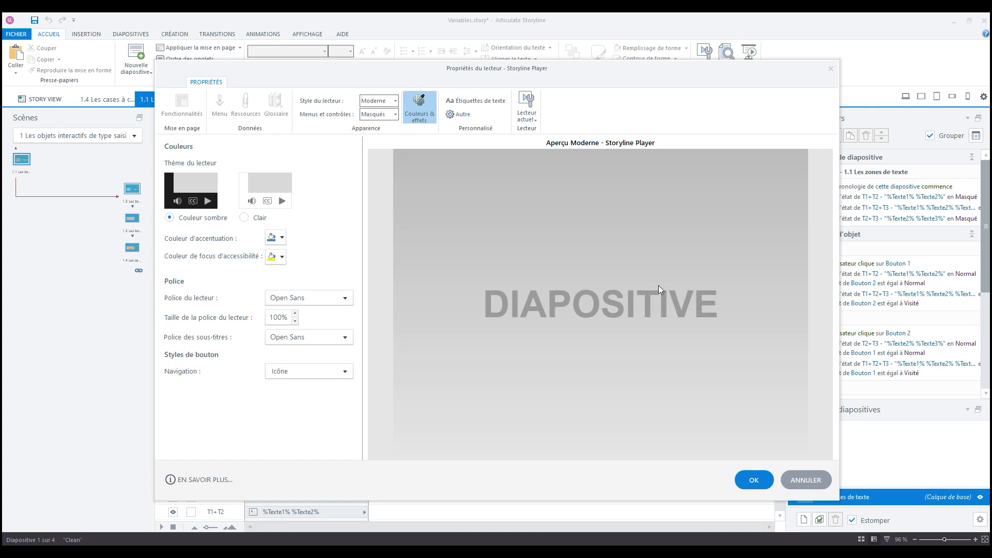
{"action": "left_click", "coordinate": [395, 114]}
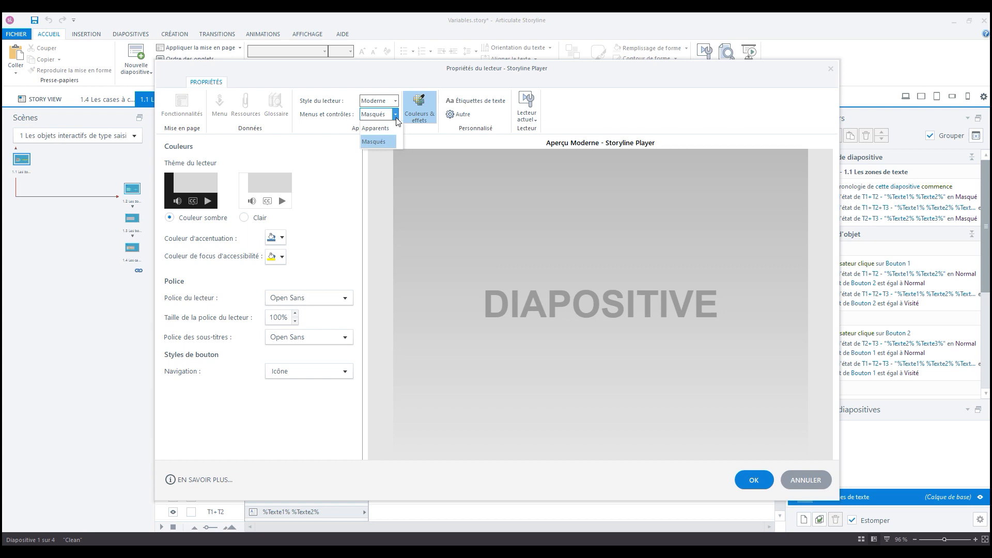
{"action": "left_click", "coordinate": [381, 128]}
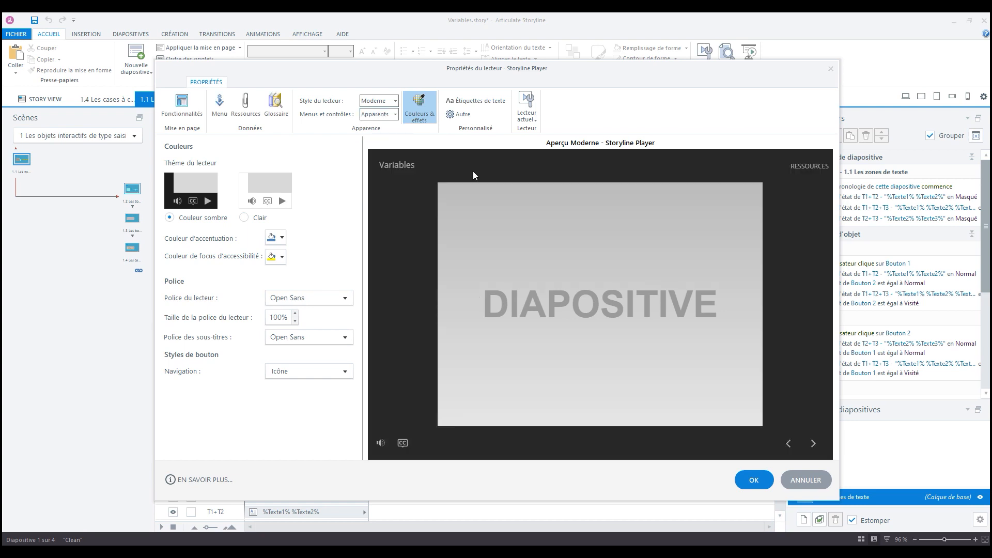
In the player features, turn off the Ressources tab and turn the Menu tab back on.
{"action": "left_click", "coordinate": [185, 105]}
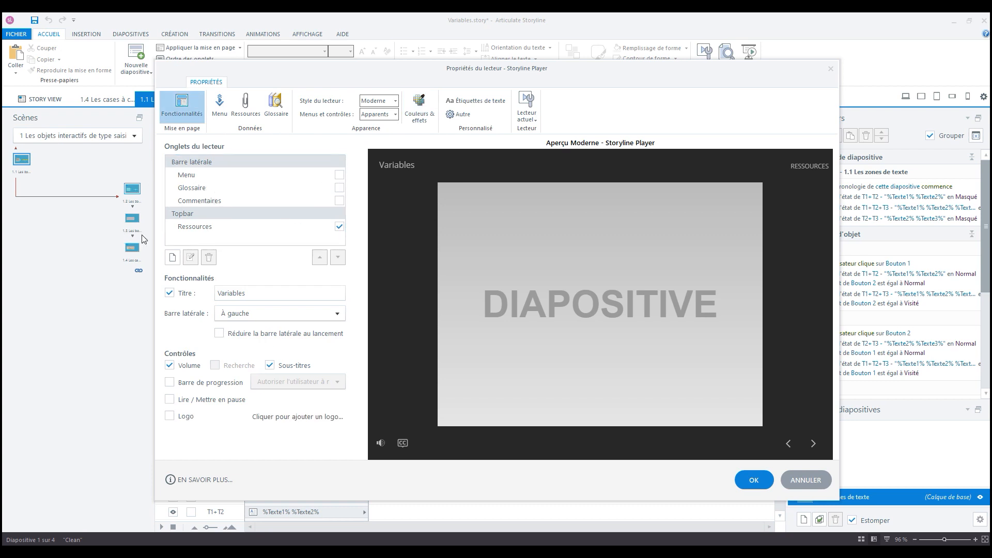
{"action": "left_click", "coordinate": [340, 228]}
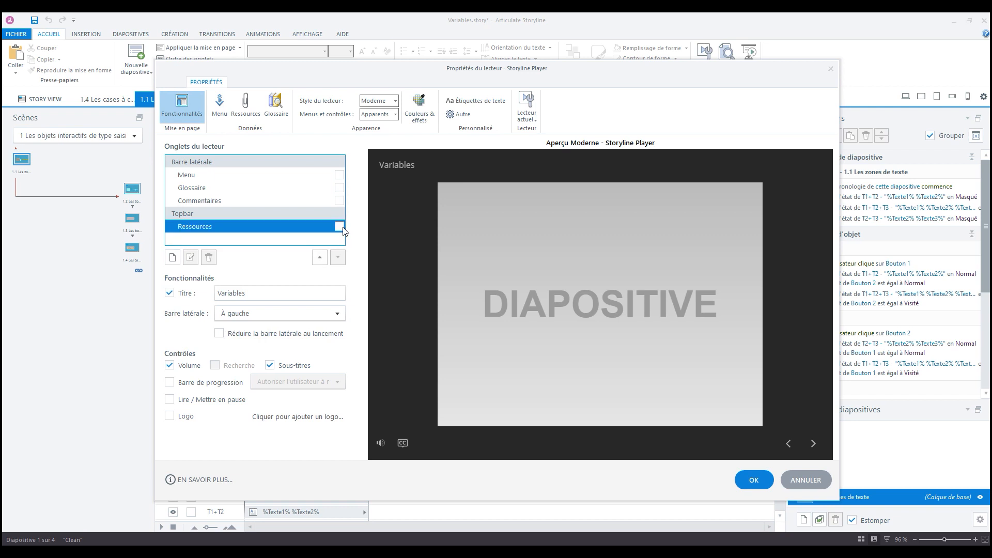
{"action": "left_click", "coordinate": [339, 175]}
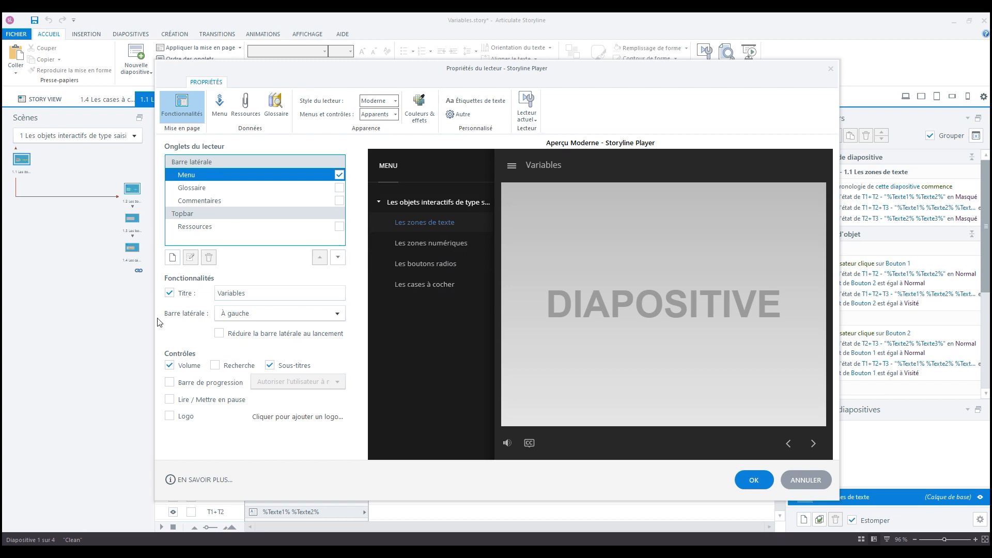
Try placing the player's side bar À droite, and restore it to À gauche.
{"action": "left_click", "coordinate": [339, 319]}
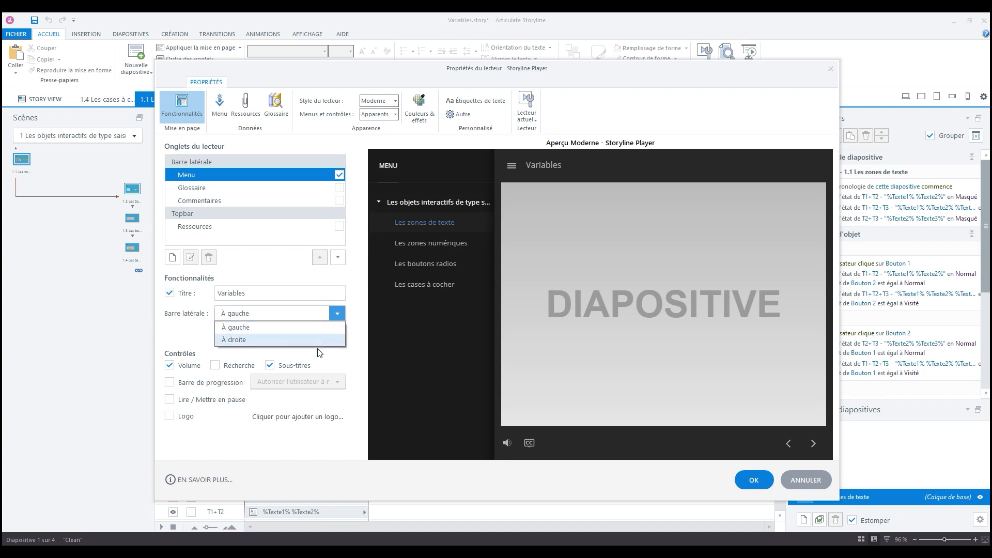
{"action": "left_click", "coordinate": [317, 342]}
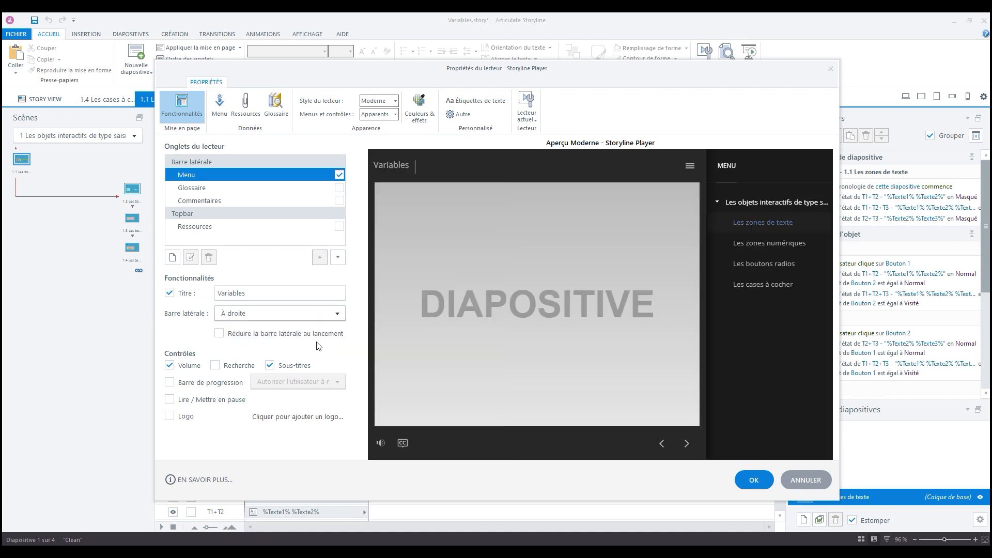
{"action": "left_click", "coordinate": [341, 313]}
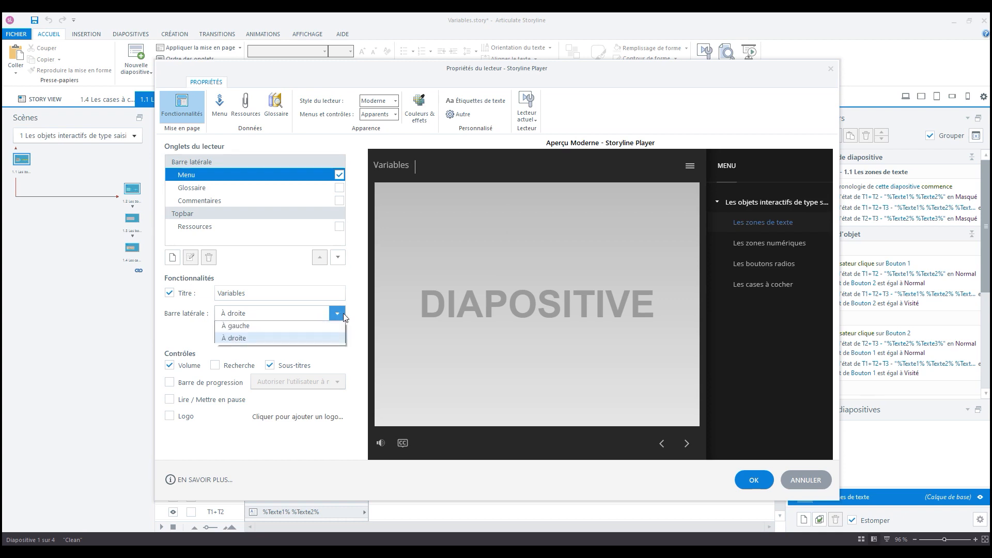
{"action": "left_click", "coordinate": [325, 327]}
Enable the Glossaire tab in the side bar and check the glossary in its settings and the preview.
{"action": "left_click", "coordinate": [339, 188]}
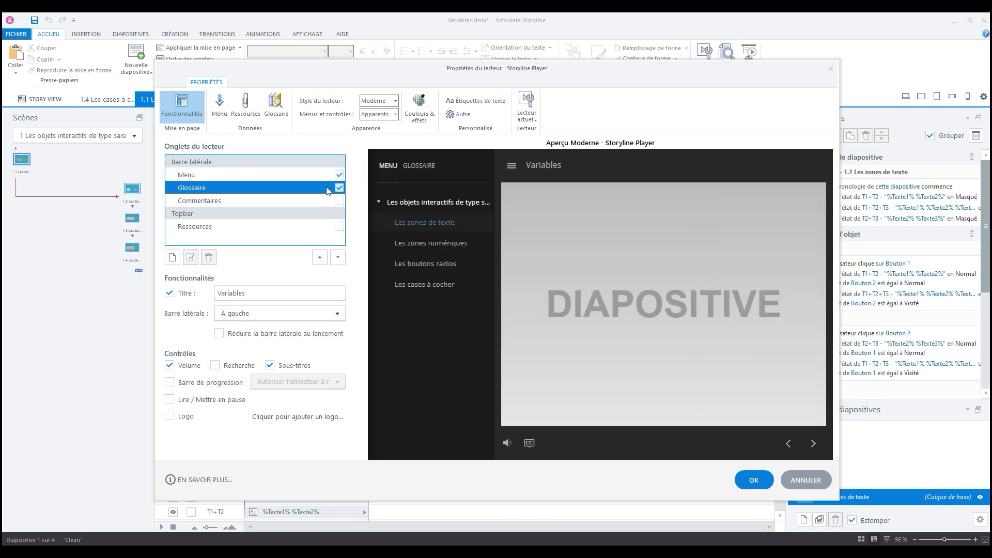
{"action": "left_click", "coordinate": [276, 106]}
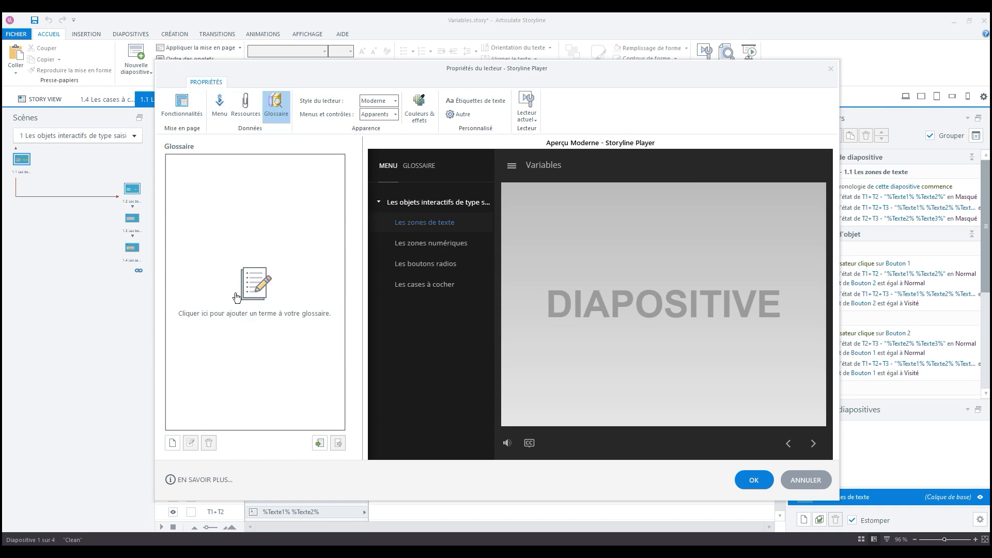
{"action": "left_click", "coordinate": [413, 168]}
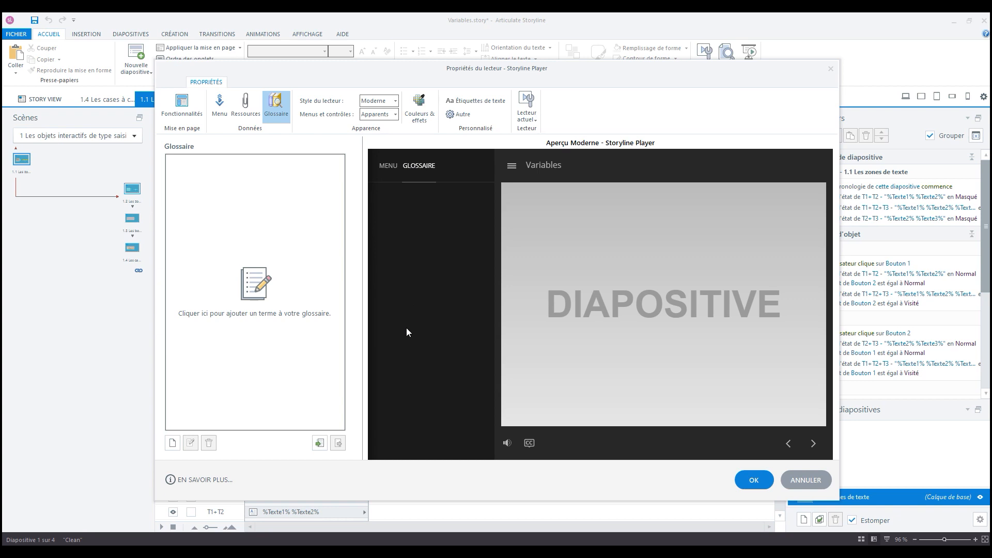
{"action": "left_click", "coordinate": [181, 105]}
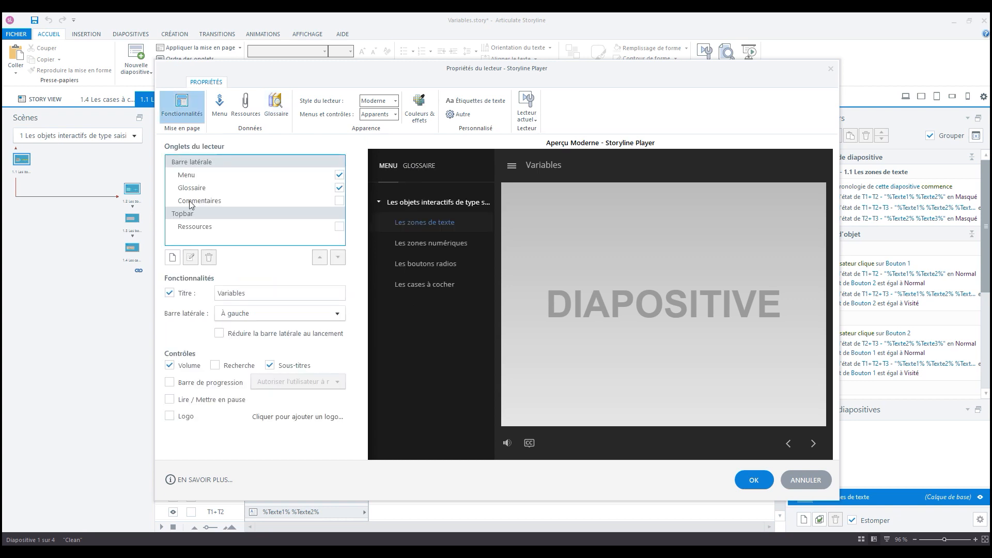
Enable the Commentaires tab, apply the player properties and display the slide's comments.
{"action": "left_click", "coordinate": [338, 200]}
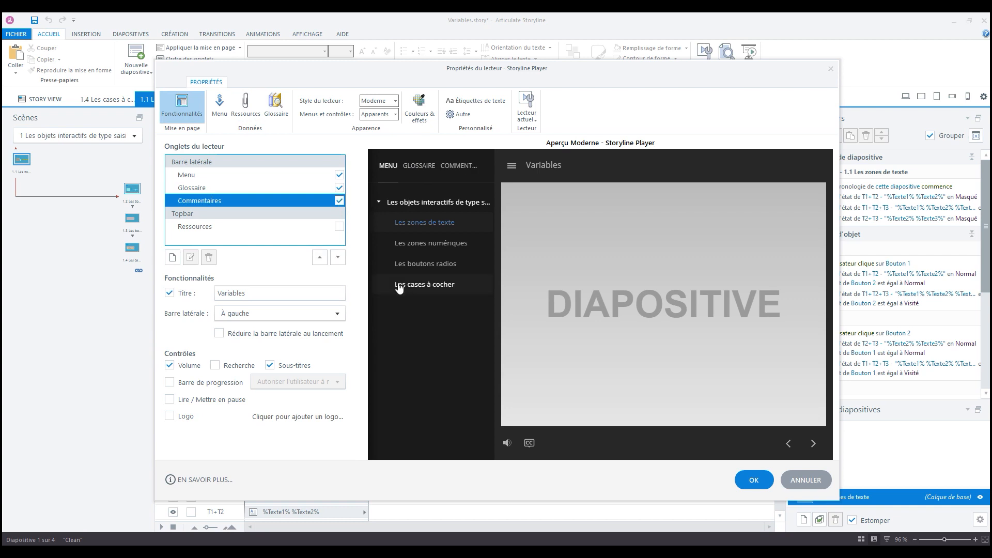
{"action": "left_click", "coordinate": [754, 480]}
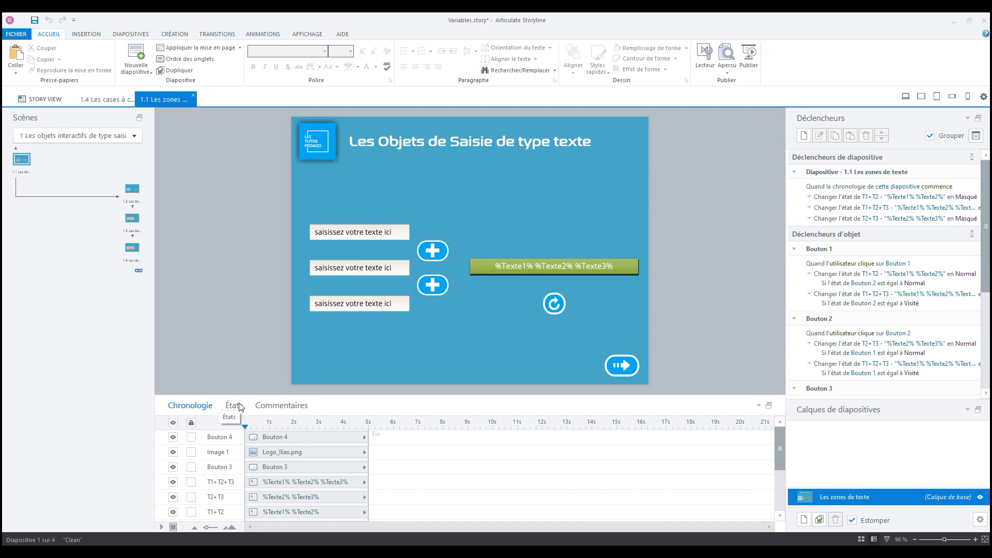
{"action": "left_click", "coordinate": [279, 406]}
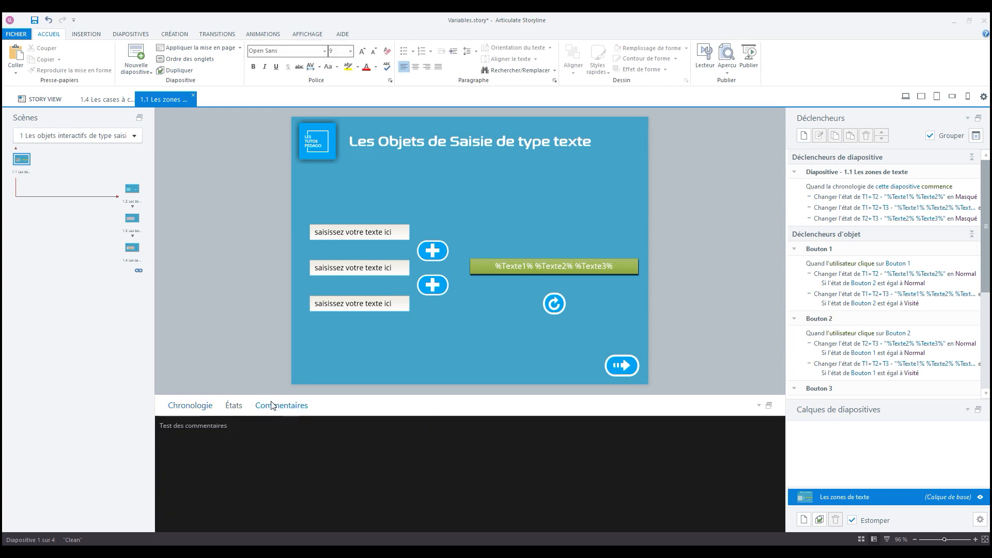
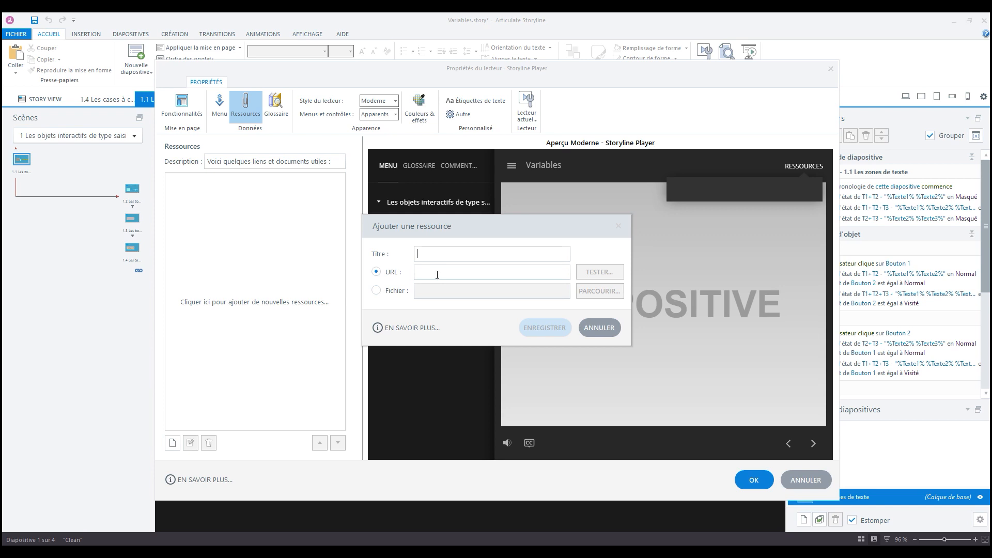
Choose Fichier as the source of a new player resource, and cancel adding the resource.
{"action": "left_click", "coordinate": [376, 291]}
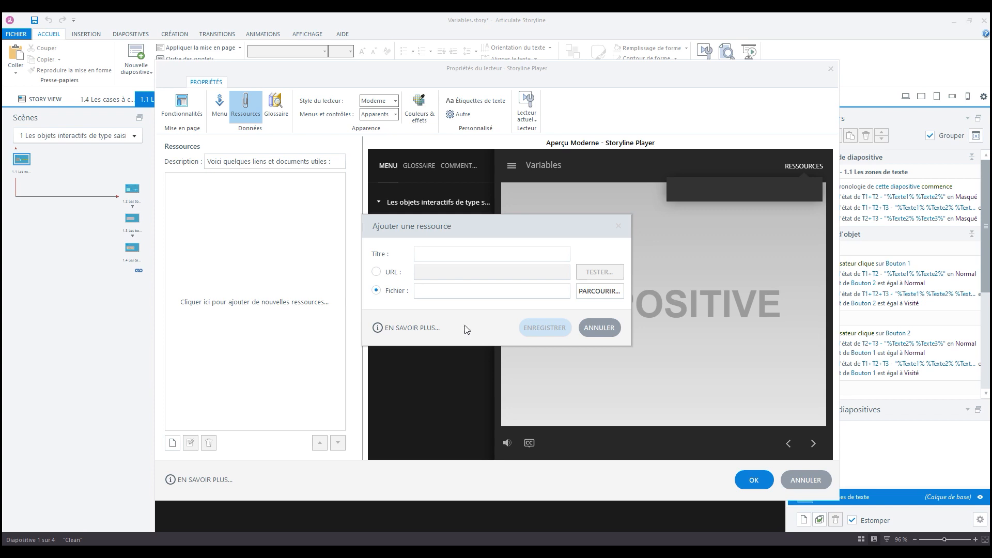
{"action": "left_click", "coordinate": [587, 328]}
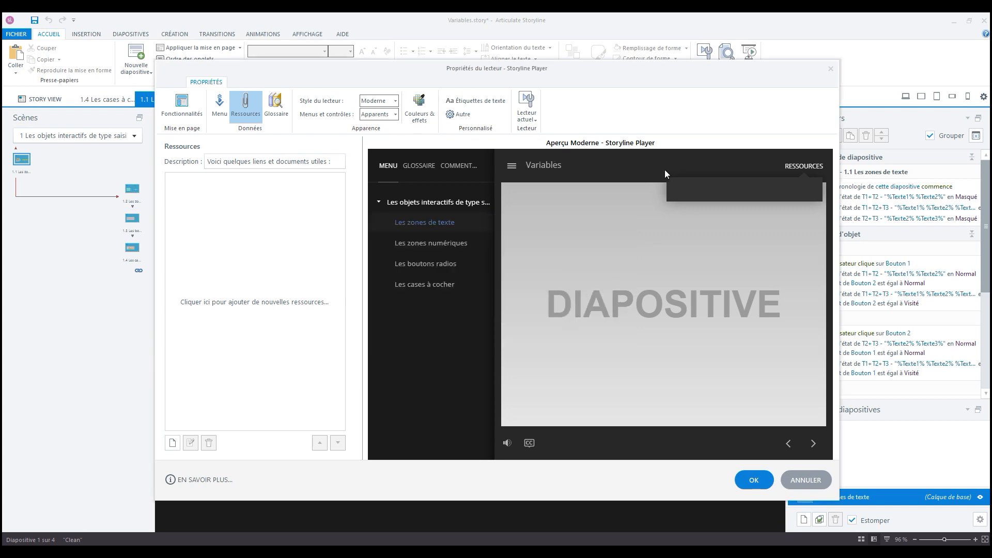
Return to the player features, hide the player title and show it again.
{"action": "left_click", "coordinate": [182, 110]}
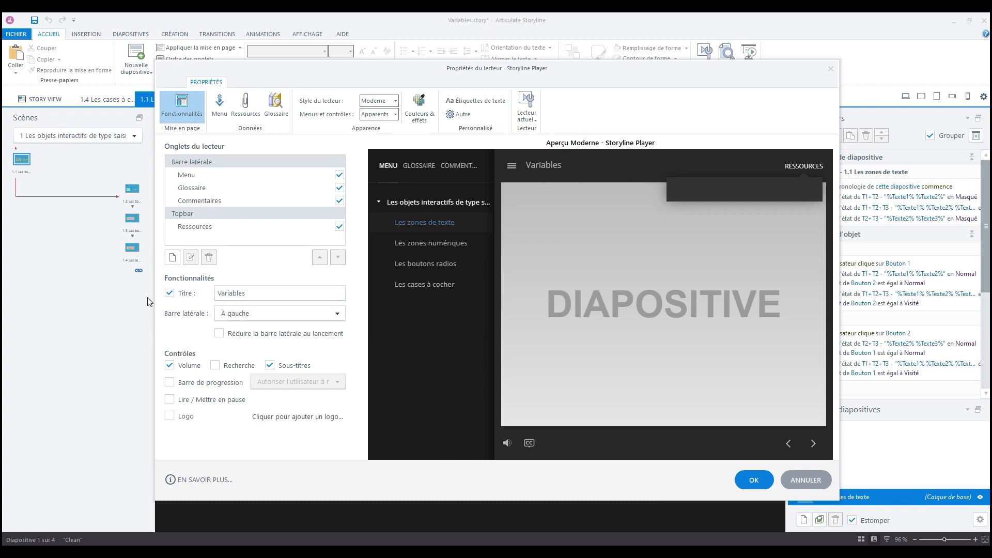
{"action": "left_click", "coordinate": [184, 294]}
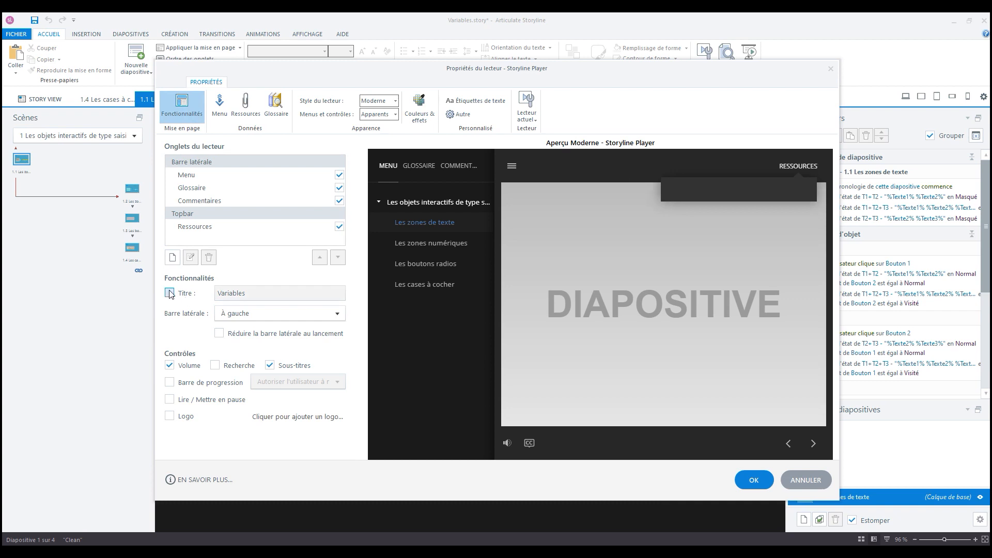
{"action": "left_click", "coordinate": [171, 294]}
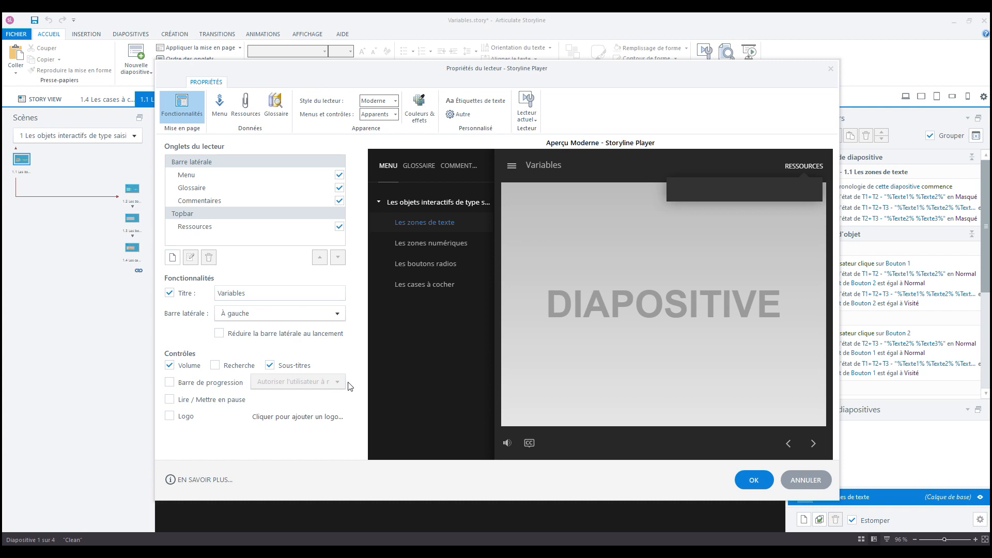
Set the side bar to be collapsed at launch, and test expanding and collapsing it in the preview.
{"action": "left_click", "coordinate": [219, 333]}
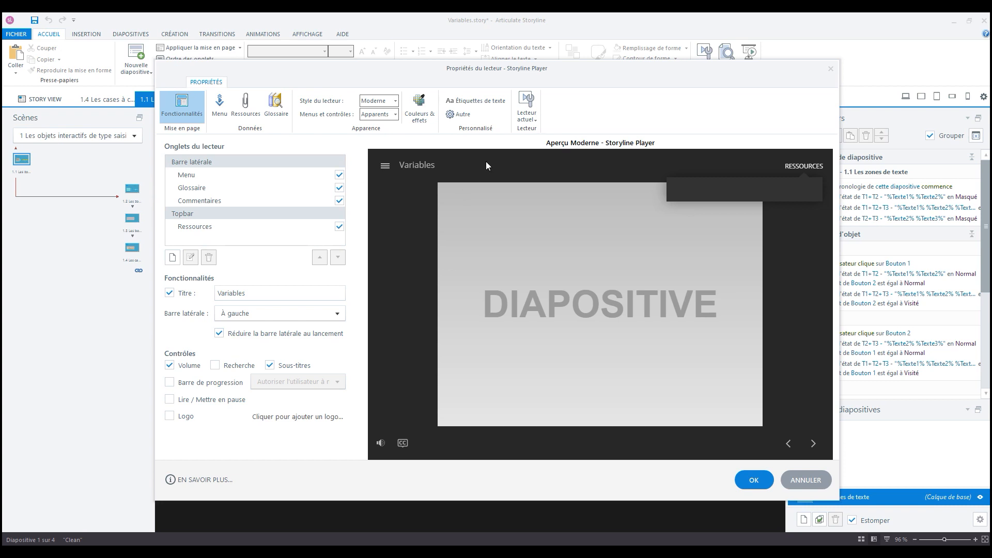
{"action": "left_click", "coordinate": [606, 166]}
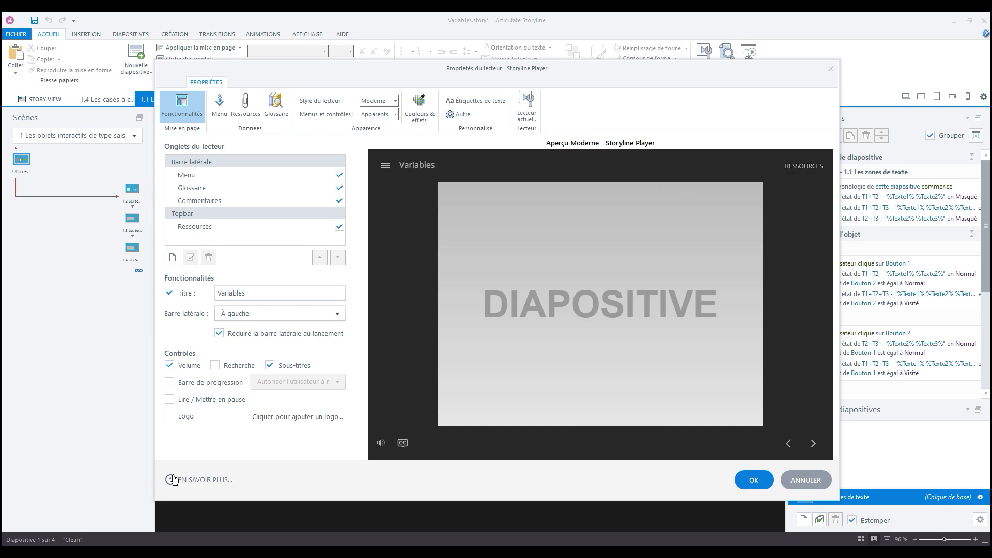
{"action": "left_click", "coordinate": [385, 168]}
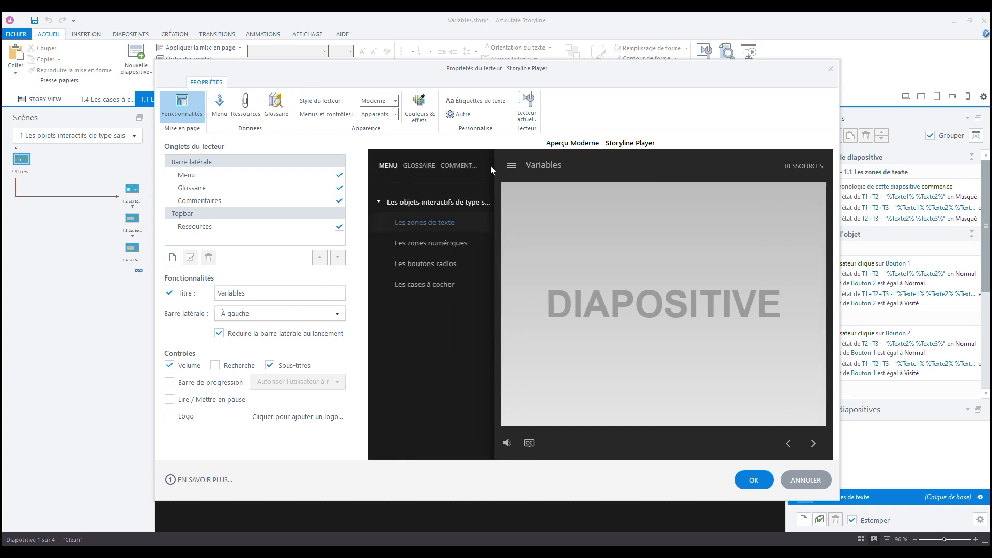
{"action": "left_click", "coordinate": [512, 166]}
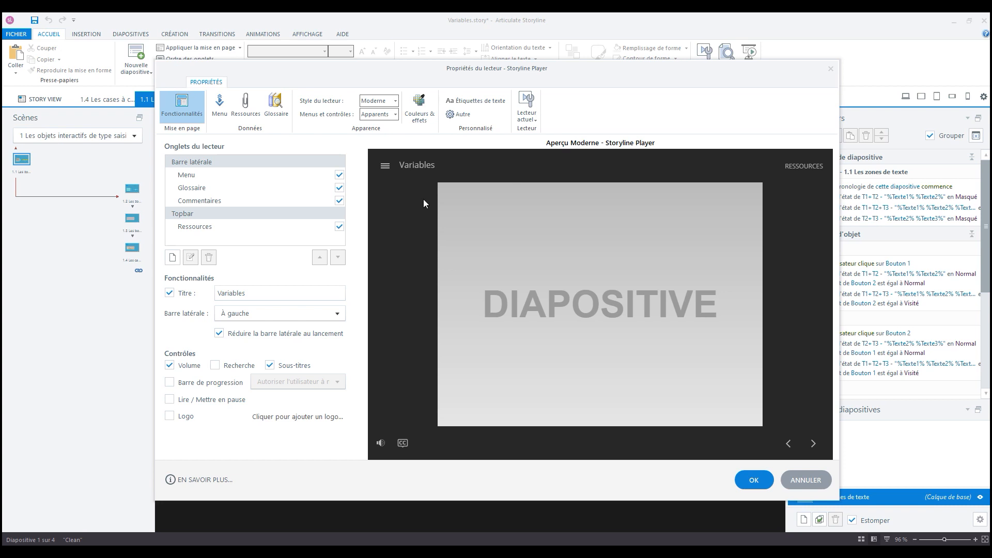
Turn the Volume control off and on again, and enable Recherche with the side bar expanded in the preview.
{"action": "left_click", "coordinate": [168, 366]}
{"action": "left_click", "coordinate": [169, 366]}
{"action": "left_click", "coordinate": [384, 165]}
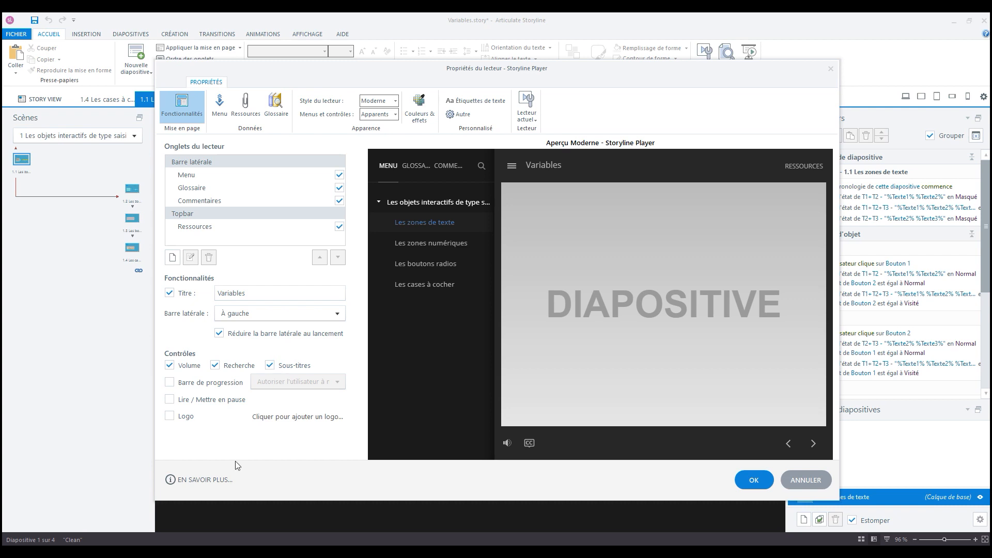
Enable the Barre de progression, Lire / Mettre en pause and Logo controls, and start adding a logo.
{"action": "left_click", "coordinate": [170, 383]}
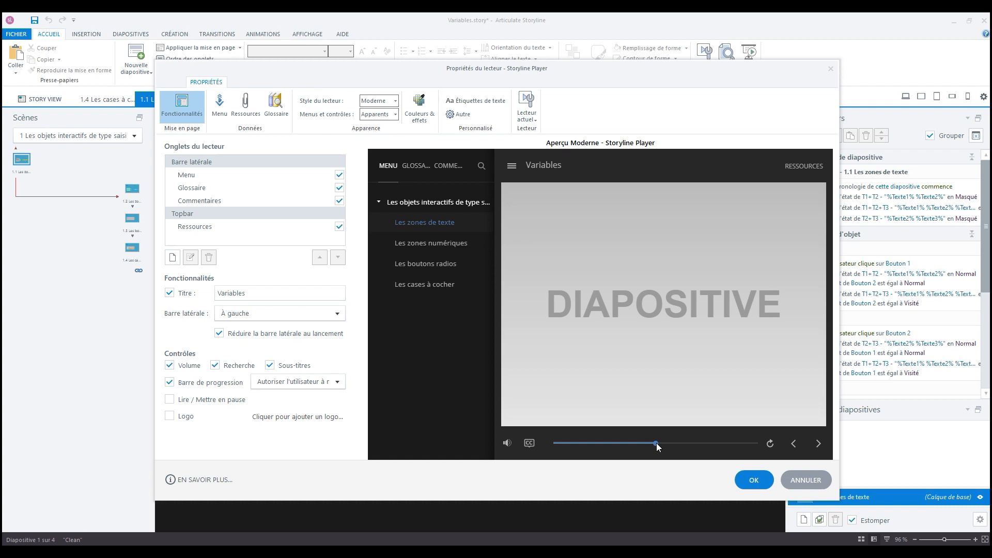
{"action": "left_click", "coordinate": [169, 401]}
{"action": "left_click", "coordinate": [169, 415]}
{"action": "left_click", "coordinate": [322, 419]}
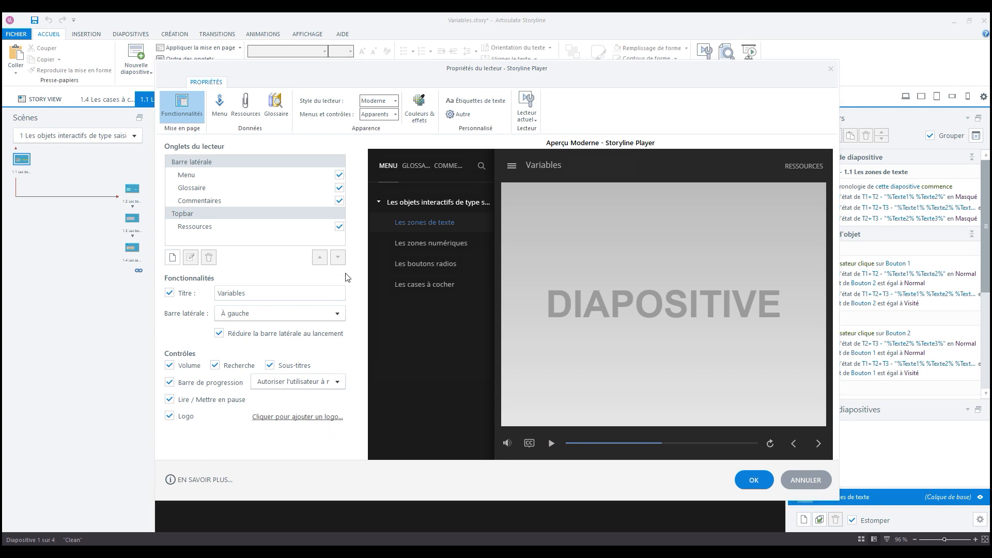
Insert the Les Tutos Pedago image as the player logo, and test collapsing and expanding the side bar in the preview.
{"action": "left_click", "coordinate": [574, 274]}
{"action": "left_click", "coordinate": [567, 377]}
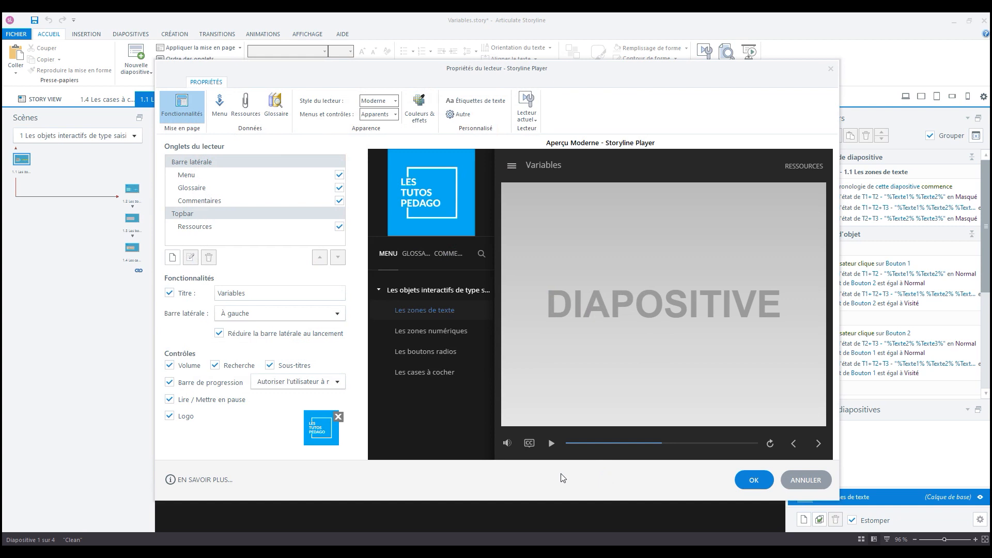
{"action": "left_click", "coordinate": [512, 166]}
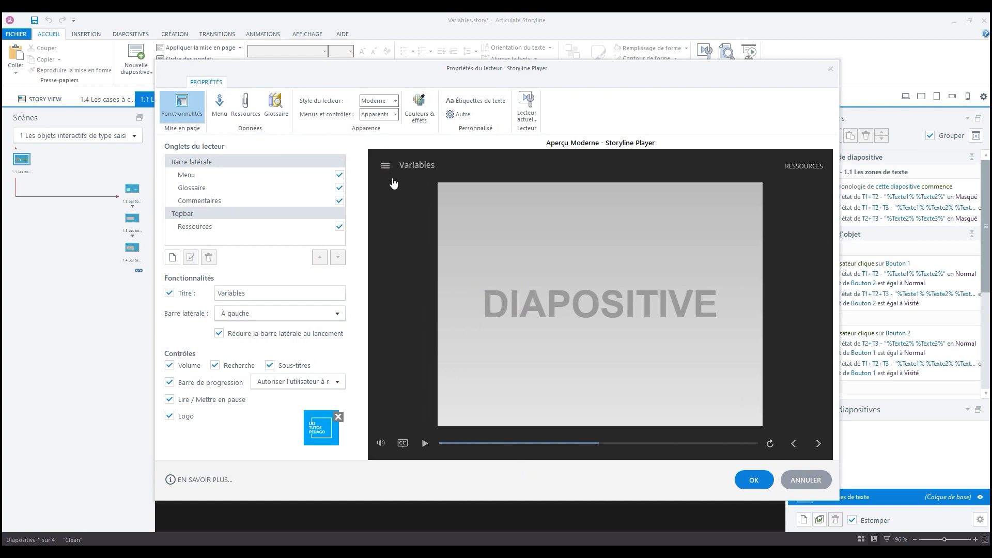
{"action": "left_click", "coordinate": [389, 166]}
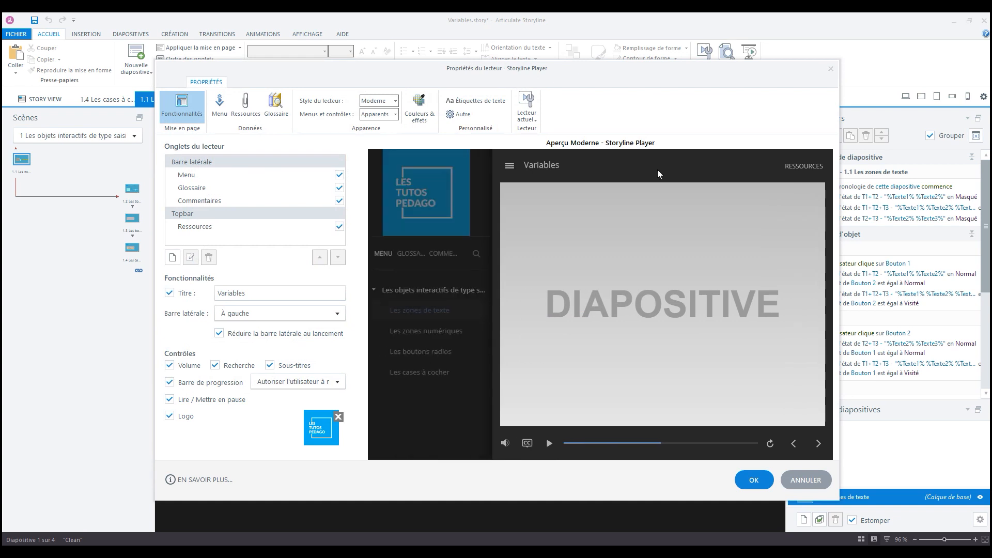
Review the navigation choices available for the Barre de progression control.
{"action": "left_click", "coordinate": [337, 382]}
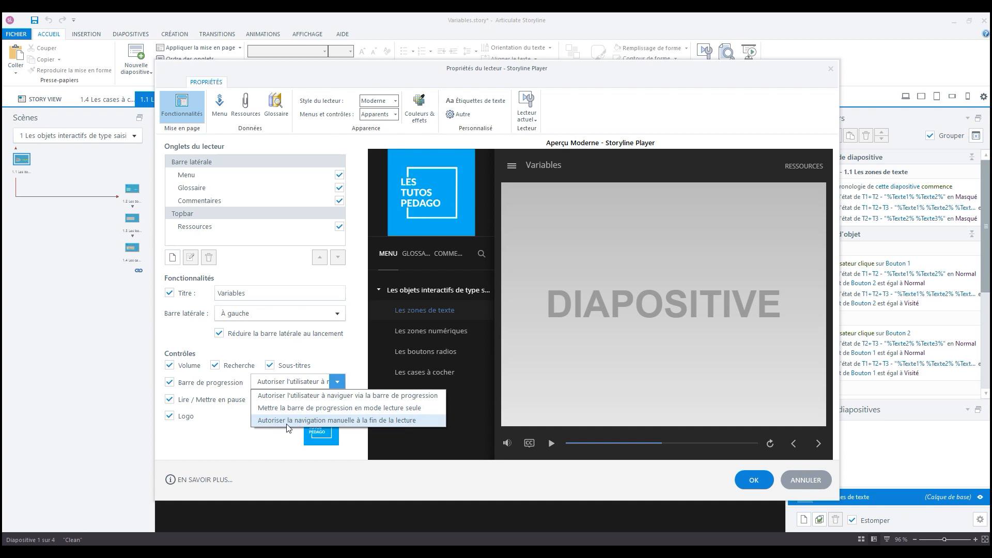
{"action": "left_click", "coordinate": [266, 461]}
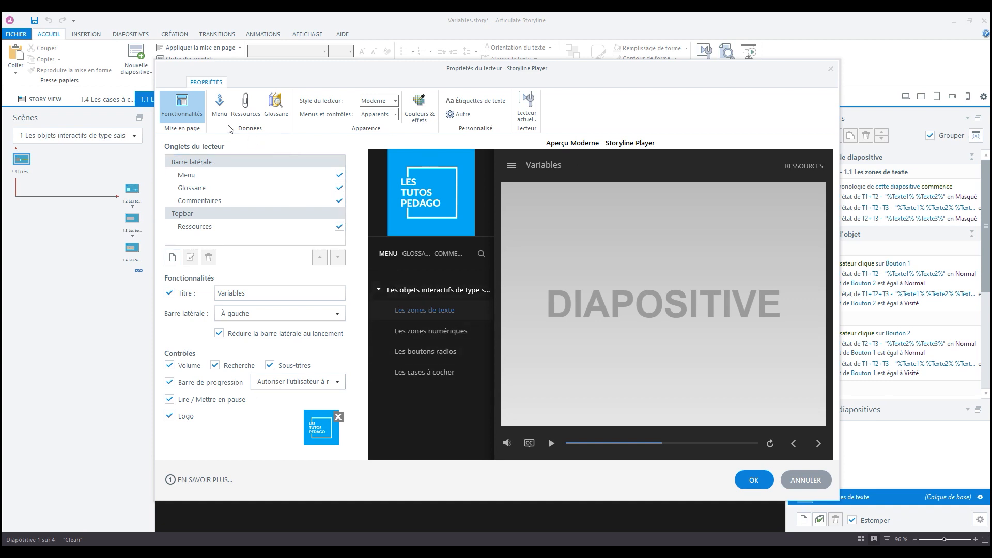
In the player menu, move Les cases à cocher up the order and back to last, and open its title for editing.
{"action": "left_click", "coordinate": [219, 105]}
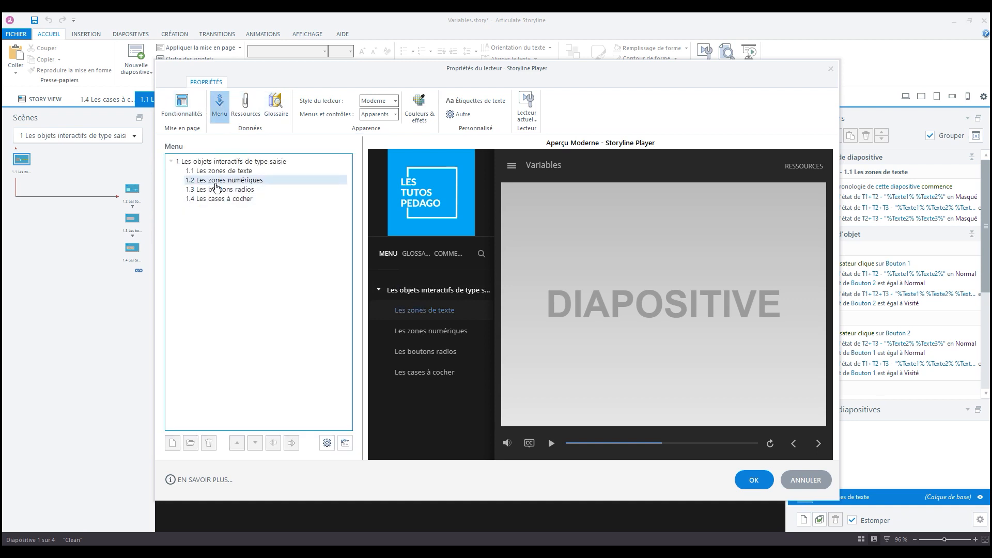
{"action": "left_click", "coordinate": [219, 200]}
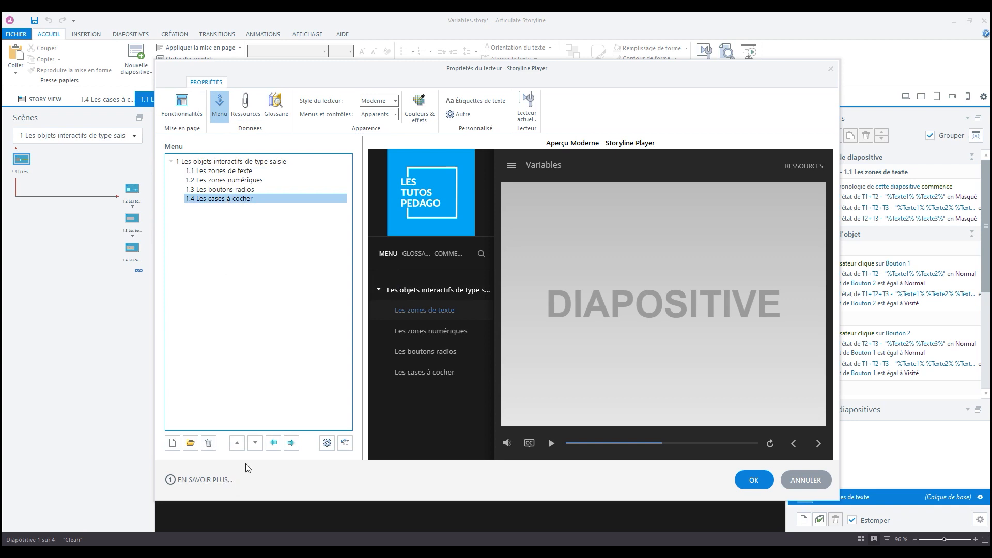
{"action": "left_click", "coordinate": [240, 445]}
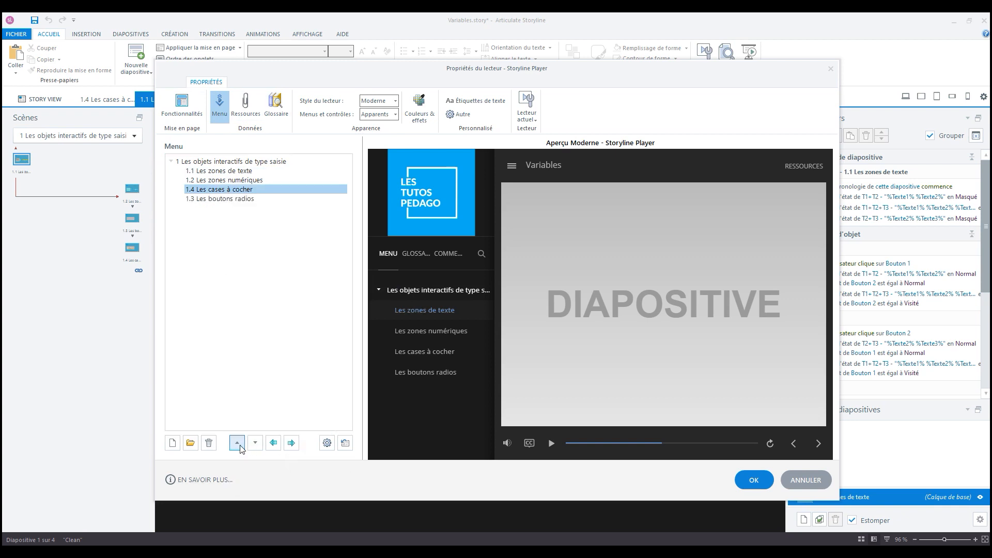
{"action": "left_click", "coordinate": [241, 446]}
{"action": "left_click", "coordinate": [241, 445]}
{"action": "left_click", "coordinate": [256, 445]}
{"action": "left_click", "coordinate": [256, 444]}
{"action": "left_click", "coordinate": [255, 445]}
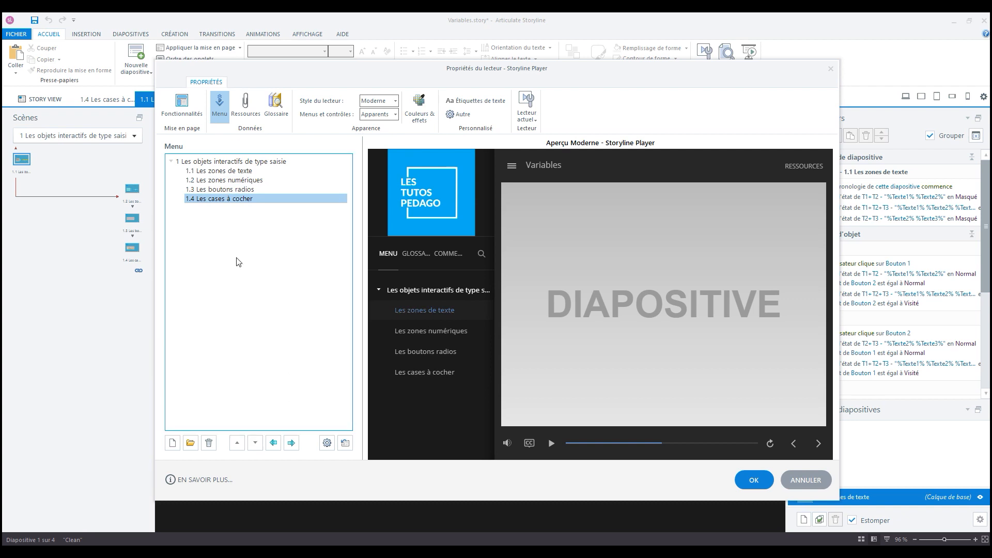
{"action": "left_click", "coordinate": [236, 201]}
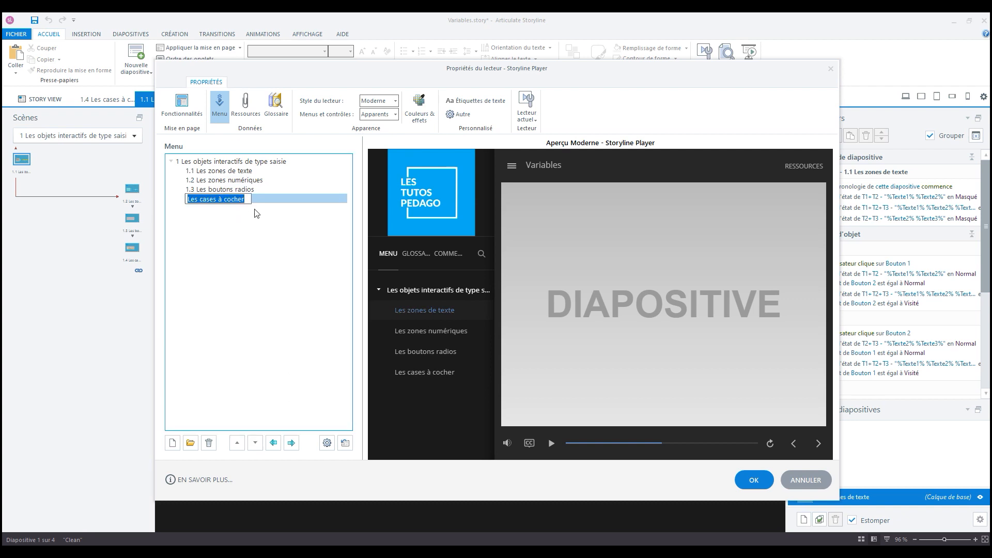
{"action": "left_click", "coordinate": [258, 238]}
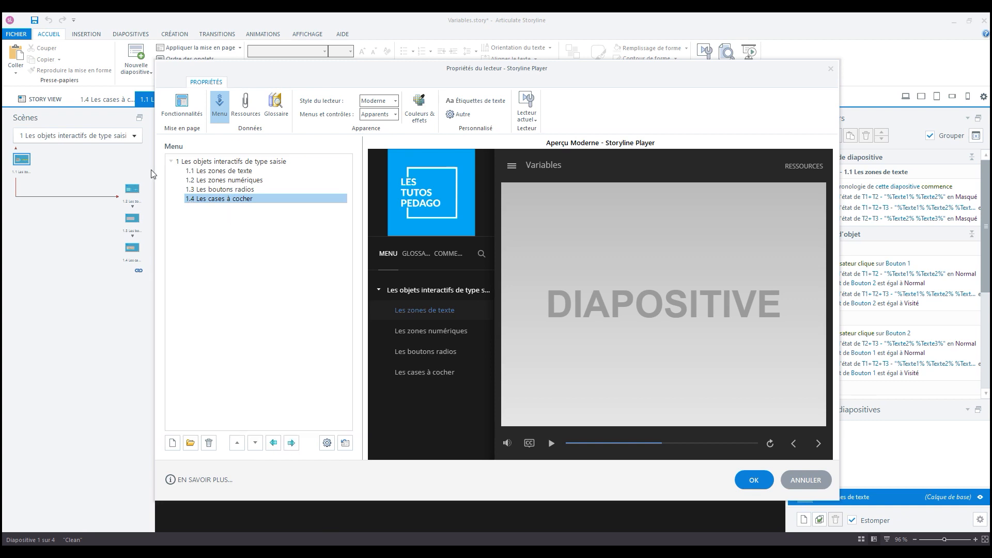
Review the menu options and their navigation restriction choices, keeping Libre.
{"action": "left_click", "coordinate": [327, 443]}
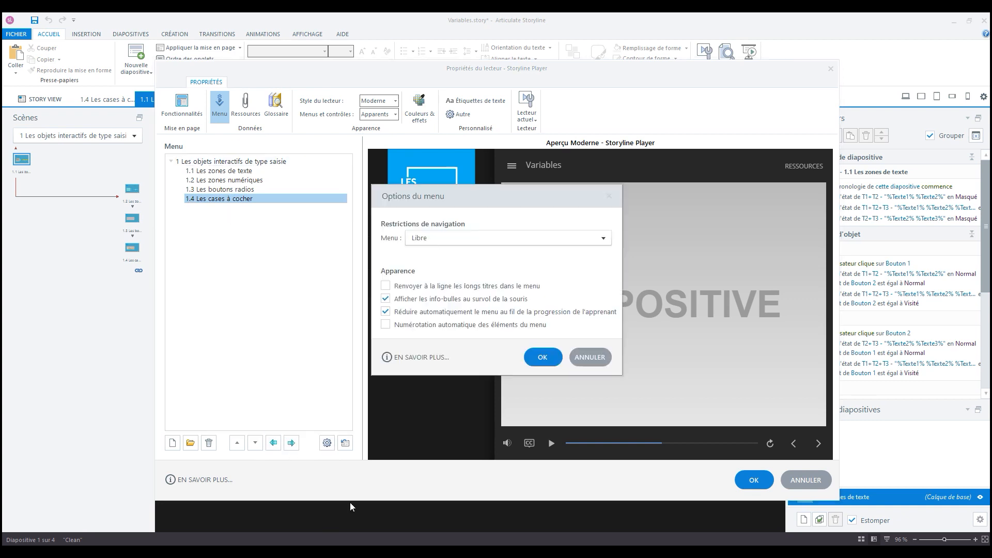
{"action": "left_click", "coordinate": [568, 240]}
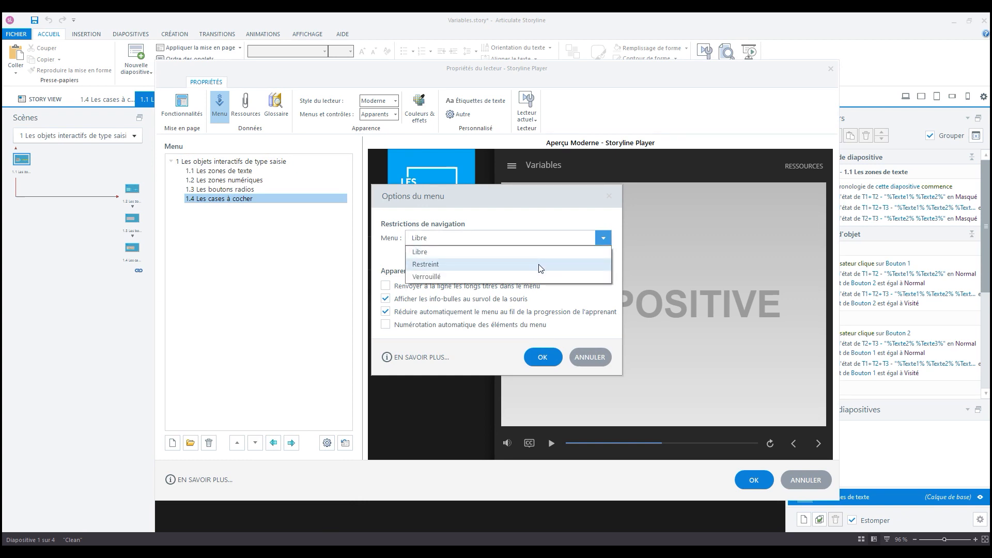
{"action": "left_click", "coordinate": [394, 253]}
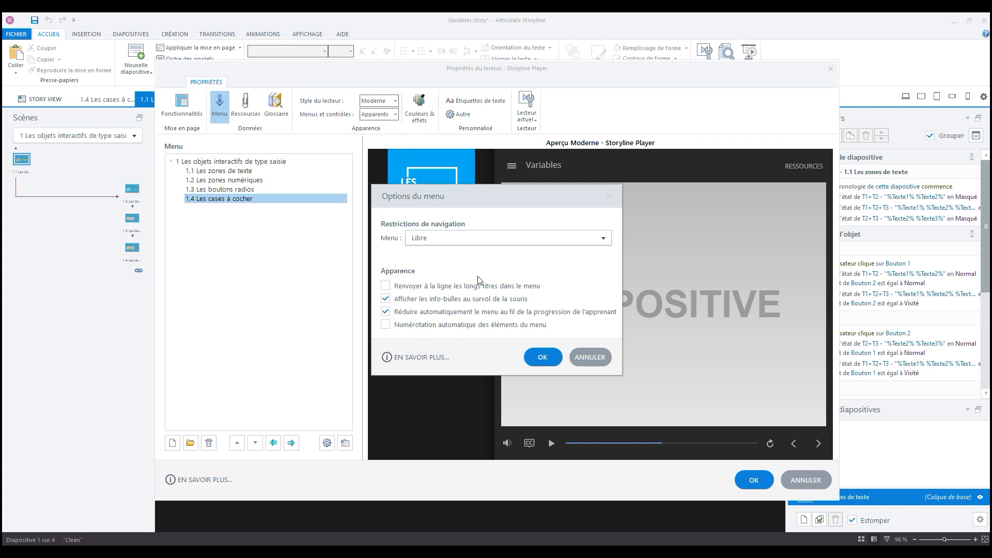
{"action": "left_click", "coordinate": [543, 357]}
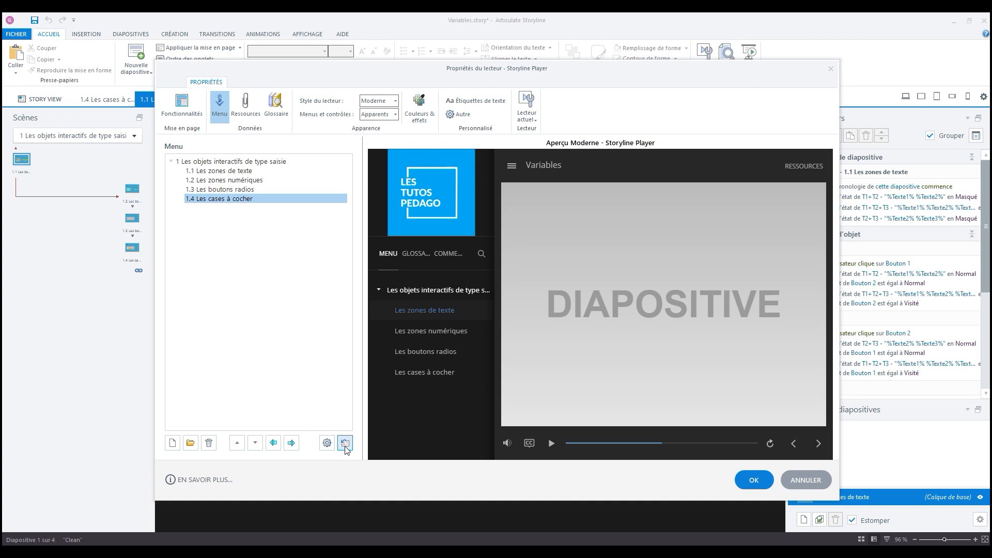
In the player's colour settings, try the Clair theme and switch back to Couleur sombre.
{"action": "left_click", "coordinate": [426, 125]}
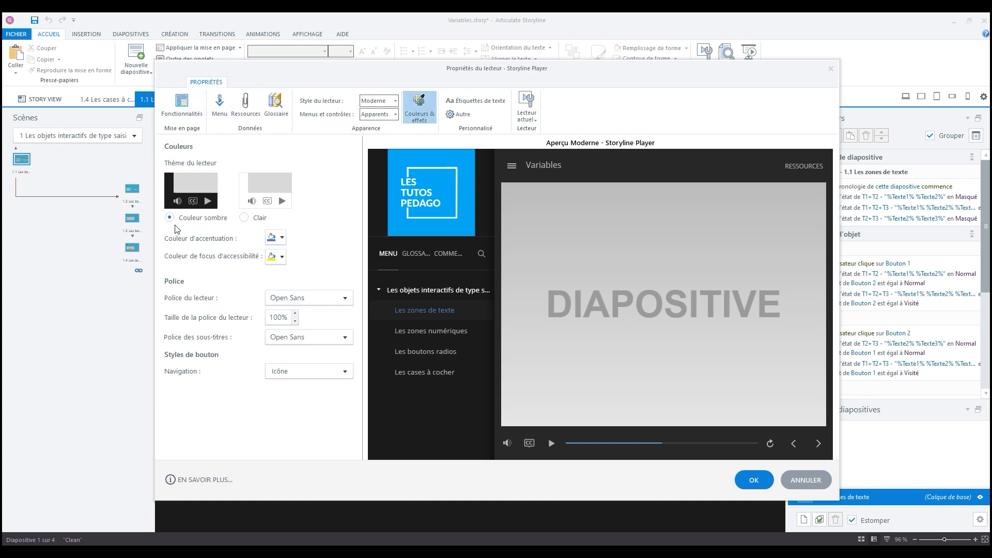
{"action": "left_click", "coordinate": [243, 219]}
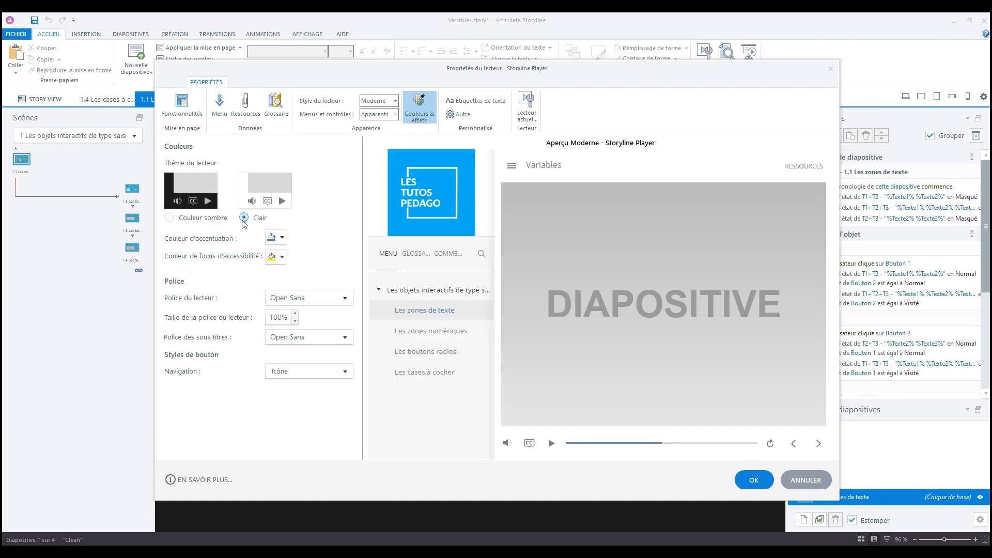
{"action": "left_click", "coordinate": [189, 221]}
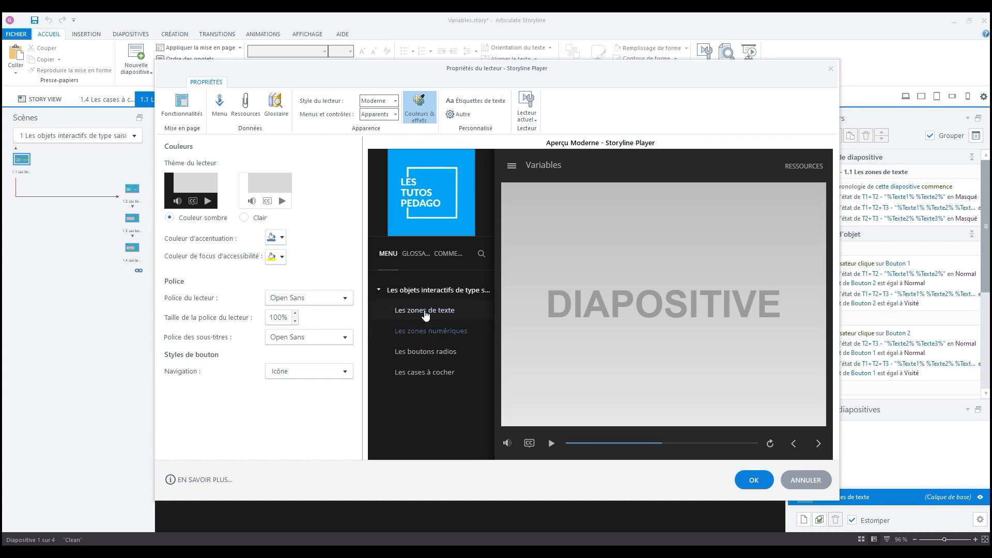
Set the player's accent colour to a teal-blue theme shade and check it on Les zones de texte in the preview.
{"action": "left_click", "coordinate": [281, 237]}
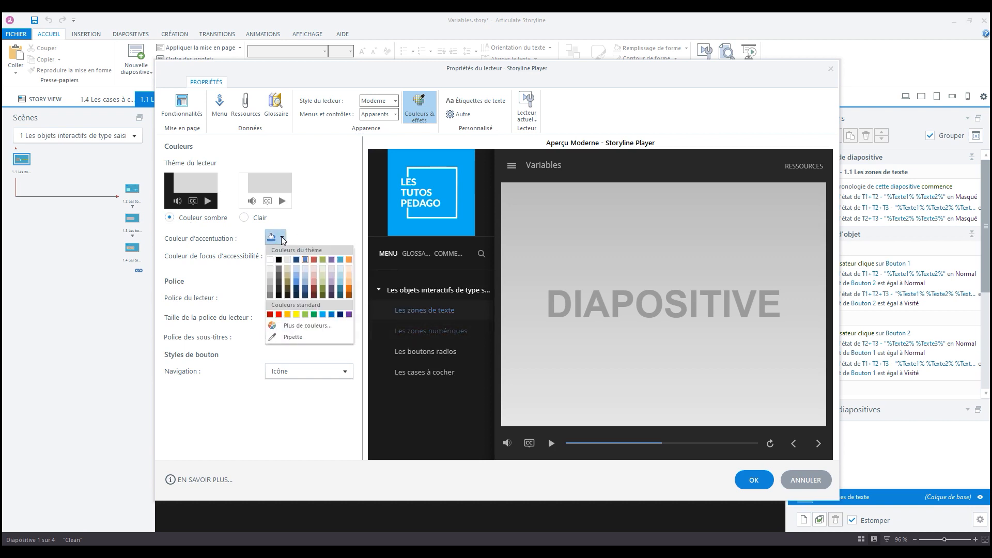
{"action": "left_click", "coordinate": [349, 294]}
{"action": "left_click", "coordinate": [413, 310]}
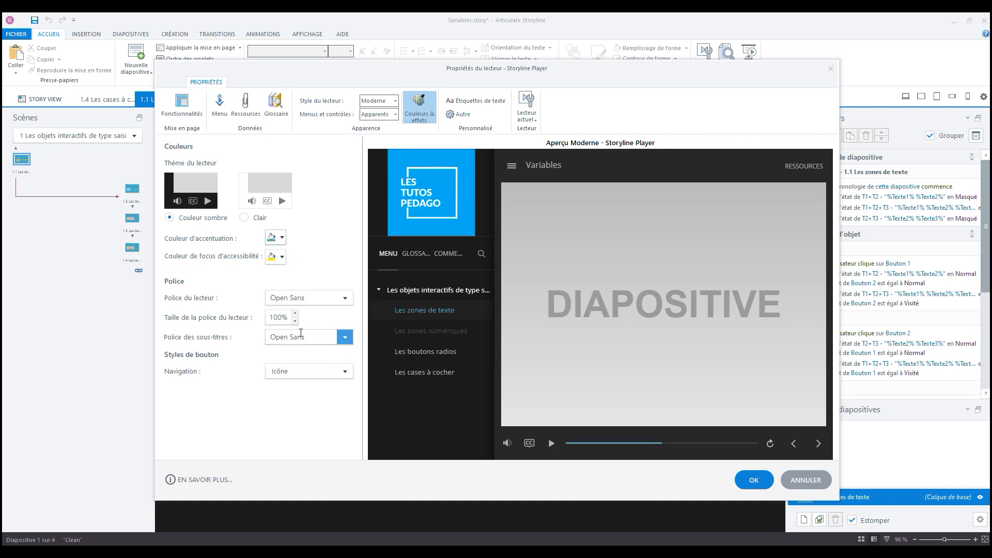
Browse the available player fonts and keep Open Sans.
{"action": "left_click", "coordinate": [339, 299]}
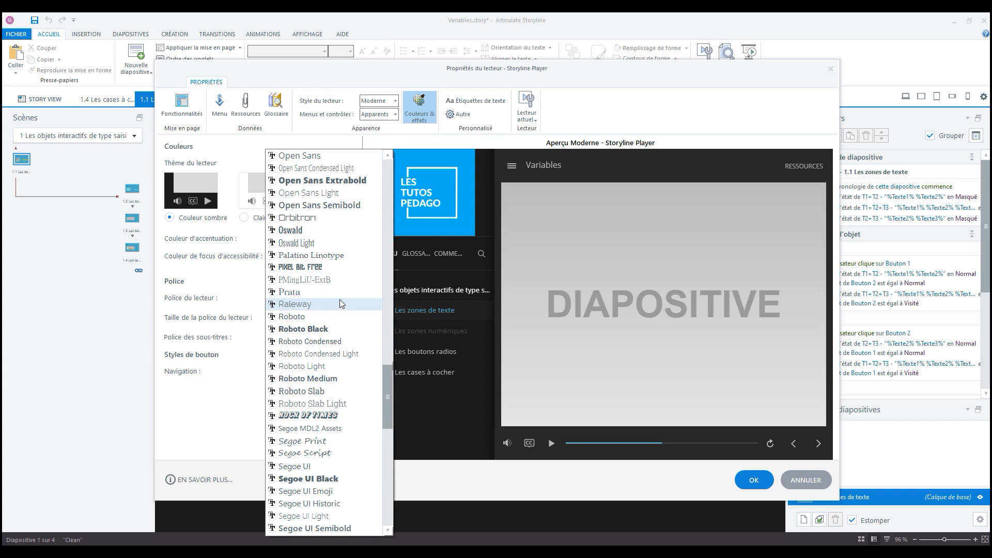
{"action": "scroll", "coordinate": [339, 299], "scroll_direction": "up", "scroll_amount": 8}
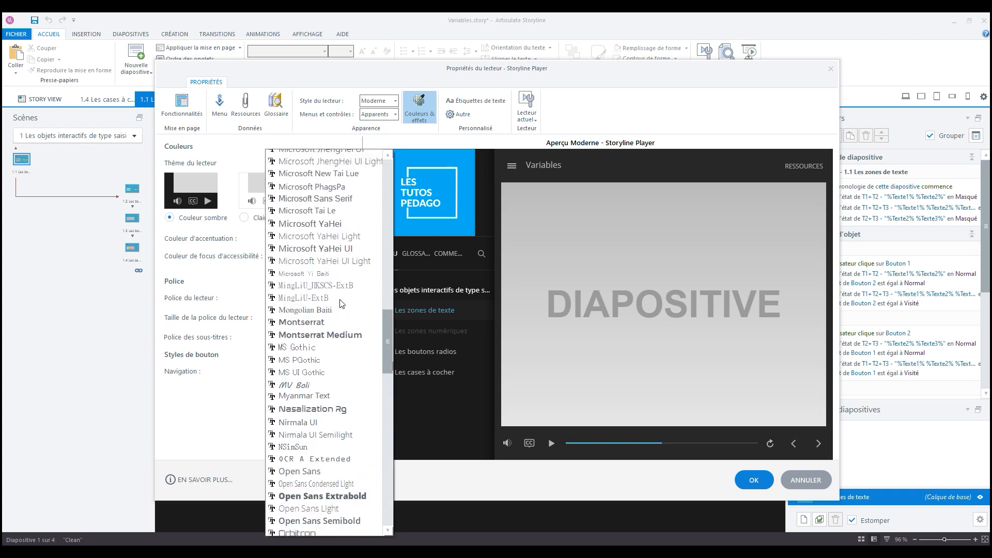
{"action": "scroll", "coordinate": [341, 302], "scroll_direction": "up", "scroll_amount": 2}
{"action": "scroll", "coordinate": [340, 302], "scroll_direction": "down", "scroll_amount": 4}
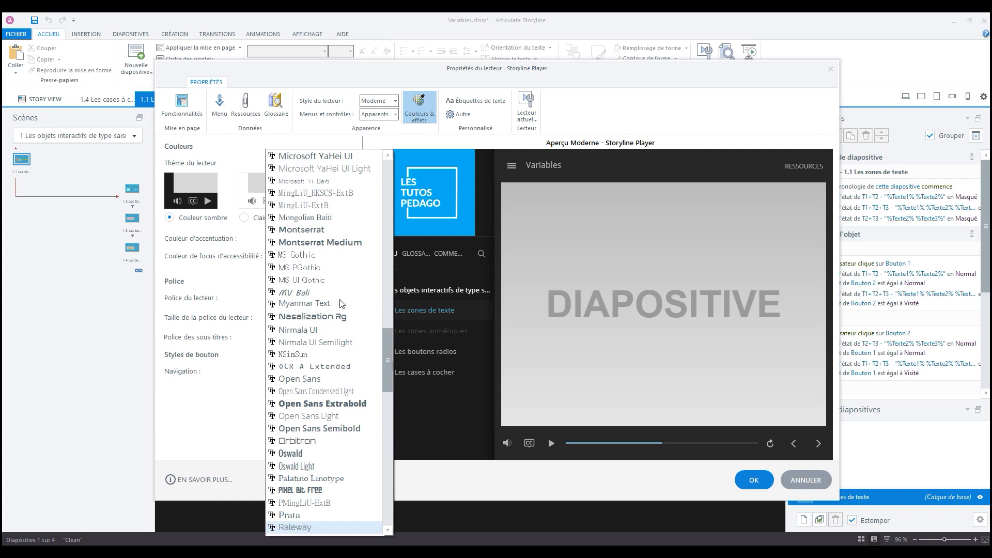
{"action": "left_click", "coordinate": [299, 379]}
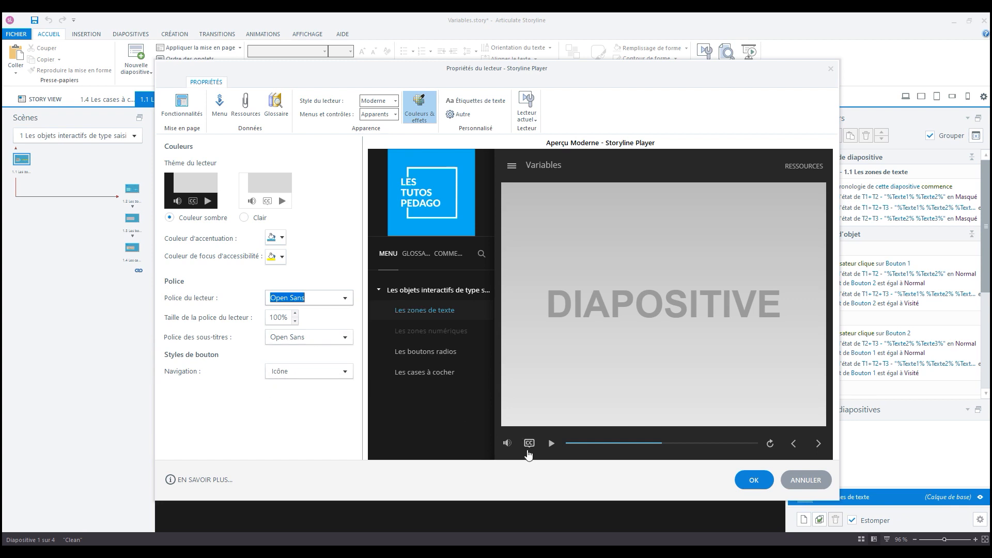
Try the Icône et texte and Texte navigation button styles, and return to Icône.
{"action": "left_click", "coordinate": [303, 371]}
{"action": "left_click", "coordinate": [298, 397]}
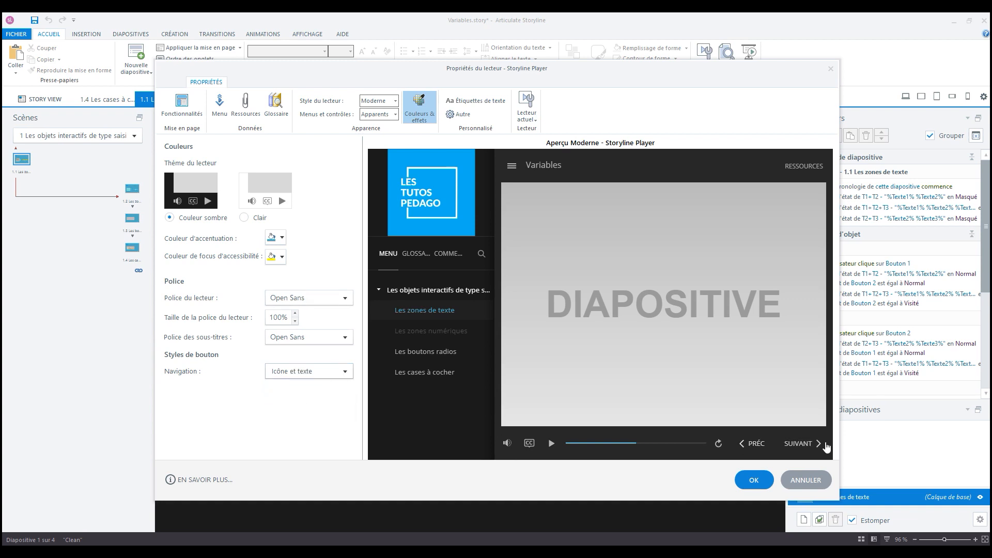
{"action": "left_click", "coordinate": [296, 371]}
{"action": "left_click", "coordinate": [291, 409]}
{"action": "left_click", "coordinate": [302, 372]}
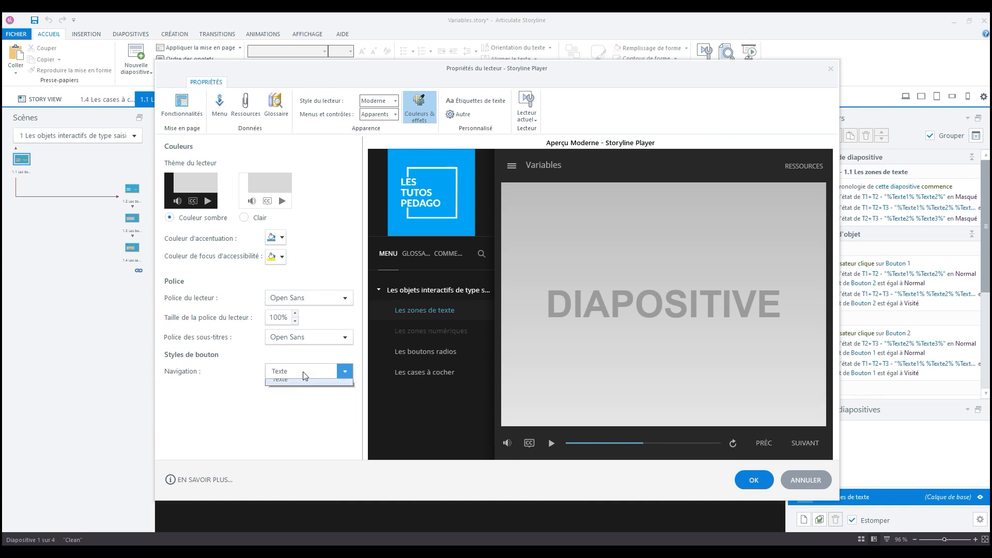
{"action": "left_click", "coordinate": [299, 386]}
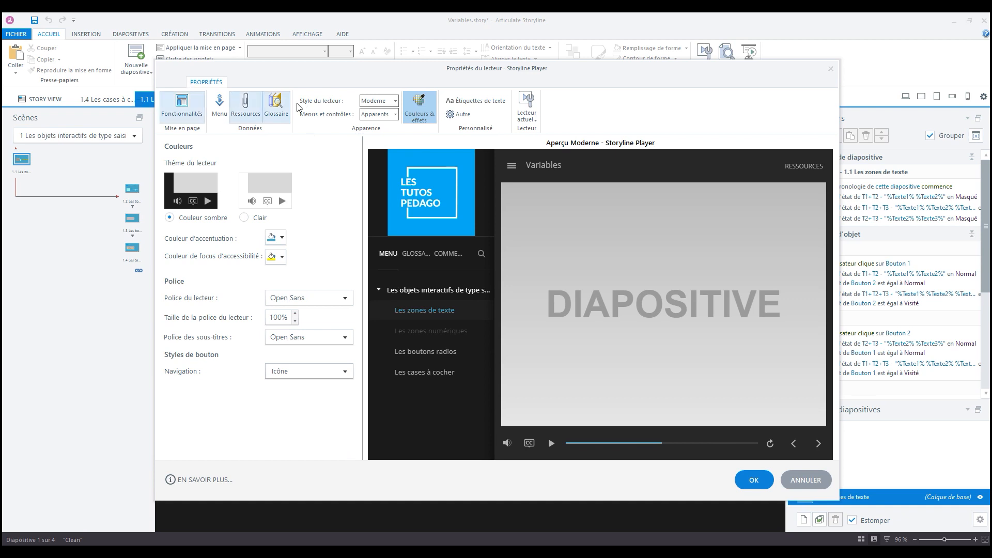
Disable the Commentaires tab in the player features, and turn the side bar's collapse at launch off and on again.
{"action": "left_click", "coordinate": [182, 106]}
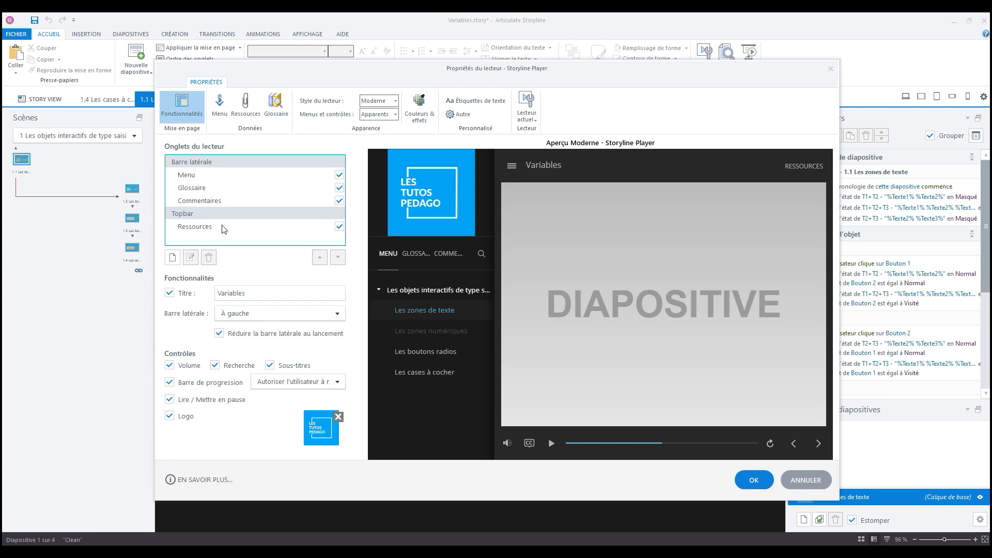
{"action": "left_click", "coordinate": [339, 200]}
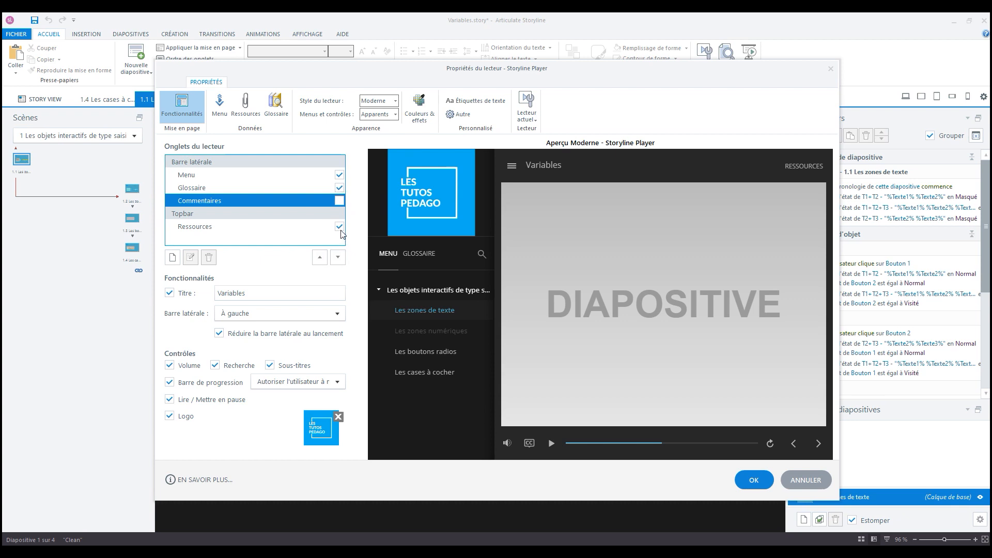
{"action": "double_click", "coordinate": [220, 334]}
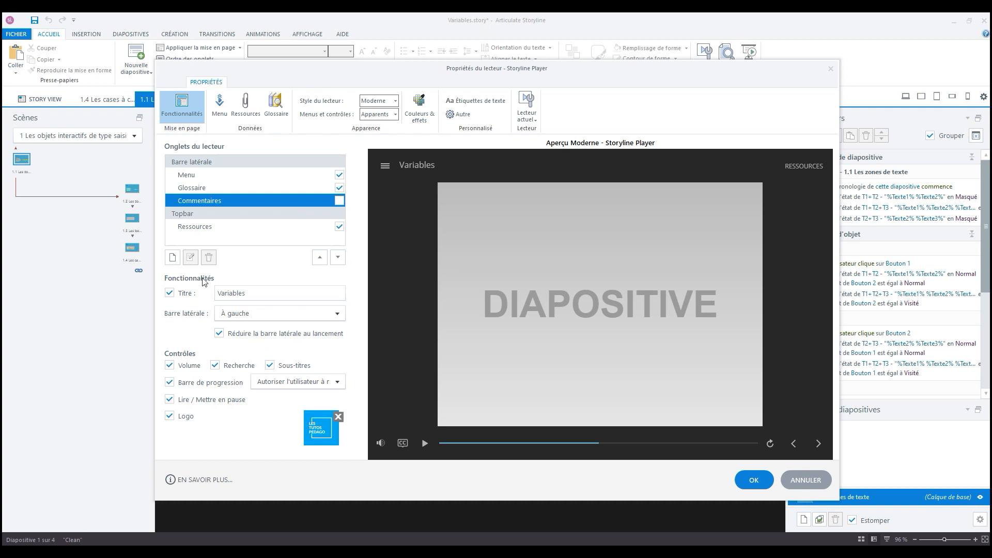
Try setting the player's menus and controls to Masqués, and restore Apparents.
{"action": "left_click", "coordinate": [395, 114]}
{"action": "left_click", "coordinate": [383, 138]}
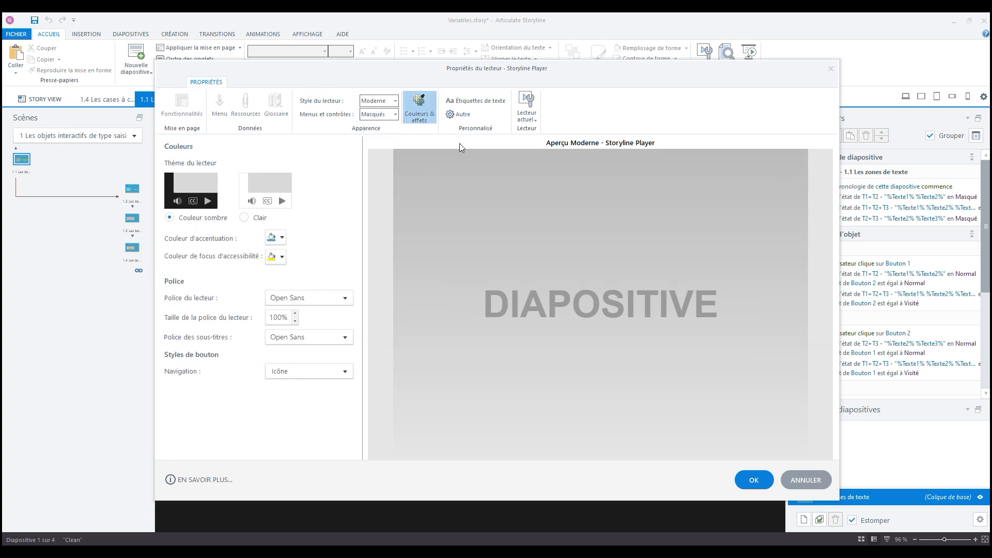
{"action": "left_click", "coordinate": [395, 116]}
{"action": "left_click", "coordinate": [375, 128]}
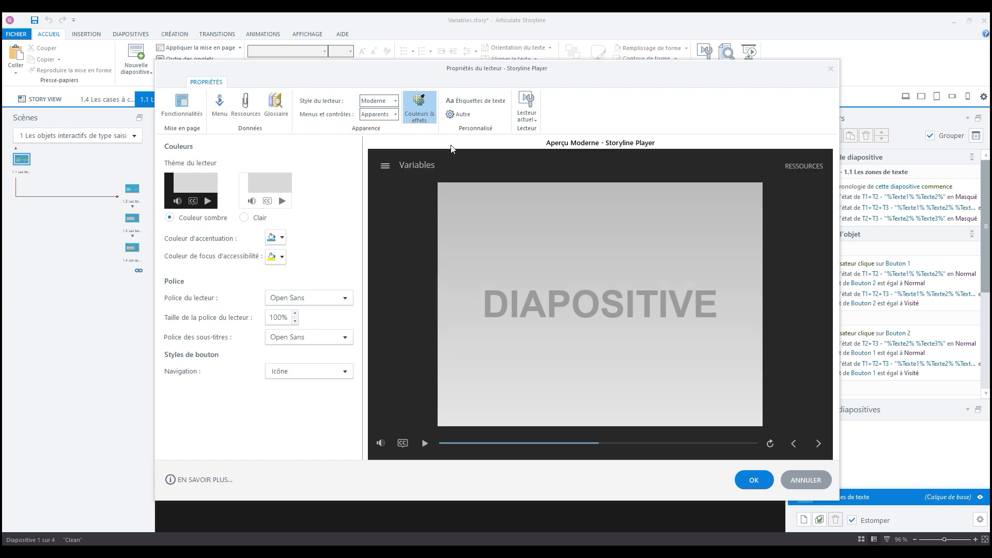
Examine the French text labels used for the player's buttons and messages.
{"action": "left_click", "coordinate": [471, 106]}
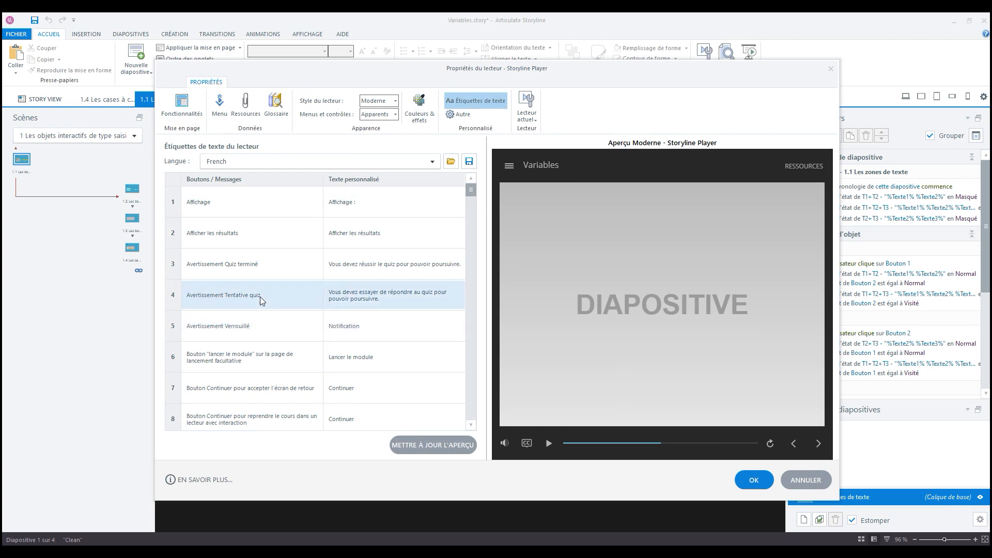
{"action": "scroll", "coordinate": [371, 272], "scroll_direction": "down", "scroll_amount": 1}
{"action": "scroll", "coordinate": [371, 272], "scroll_direction": "down", "scroll_amount": 6}
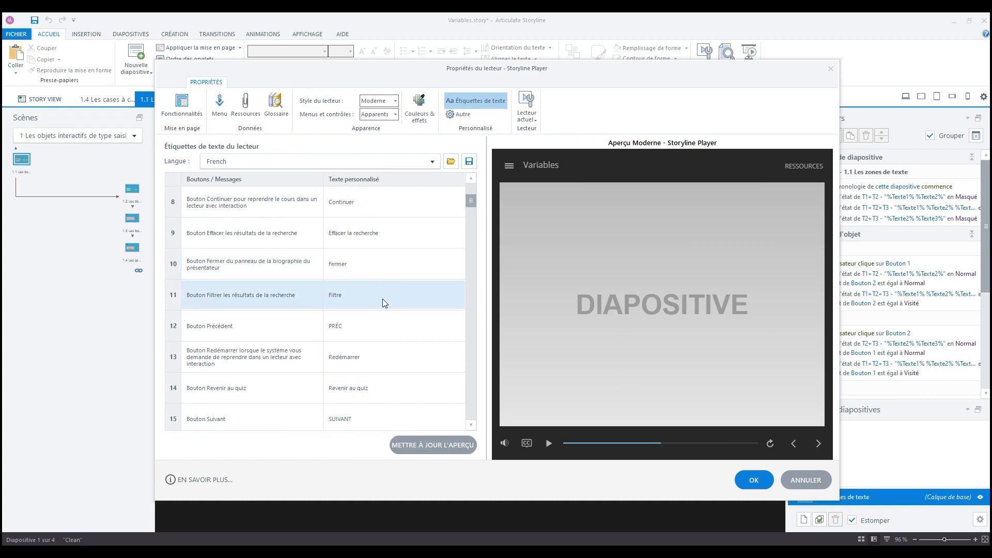
{"action": "scroll", "coordinate": [385, 296], "scroll_direction": "up", "scroll_amount": 7}
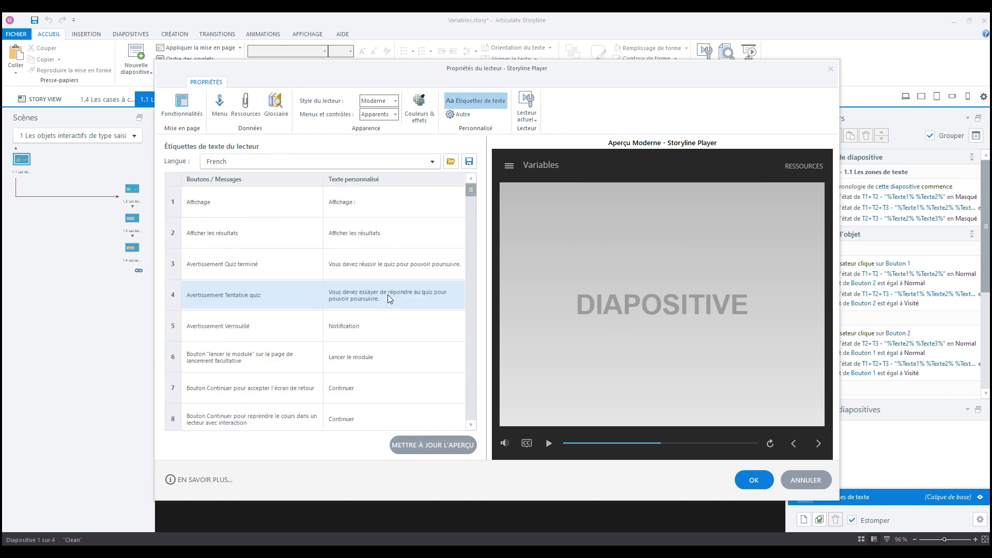
In the other player settings, enable opening the player in a new window with a launch page.
{"action": "left_click", "coordinate": [458, 114]}
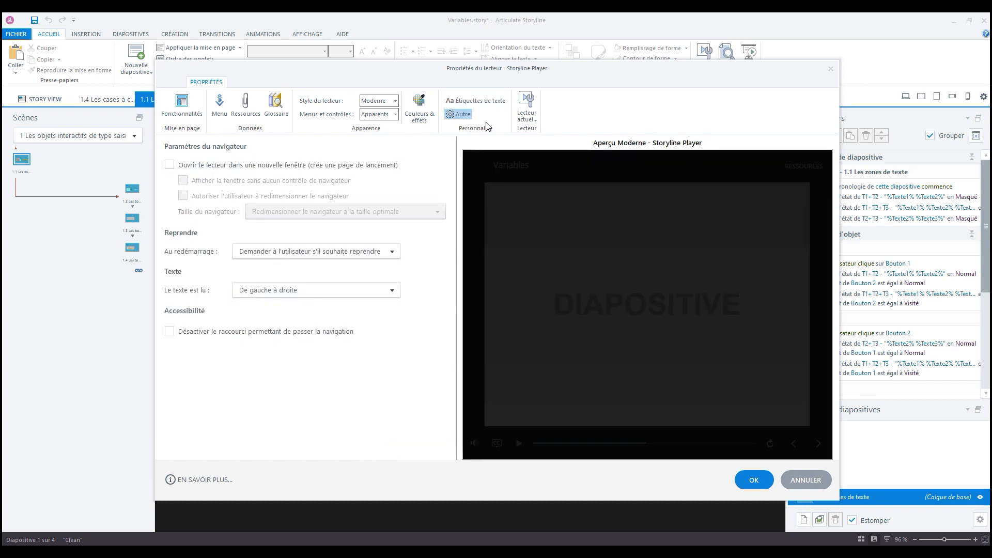
{"action": "left_click", "coordinate": [298, 166]}
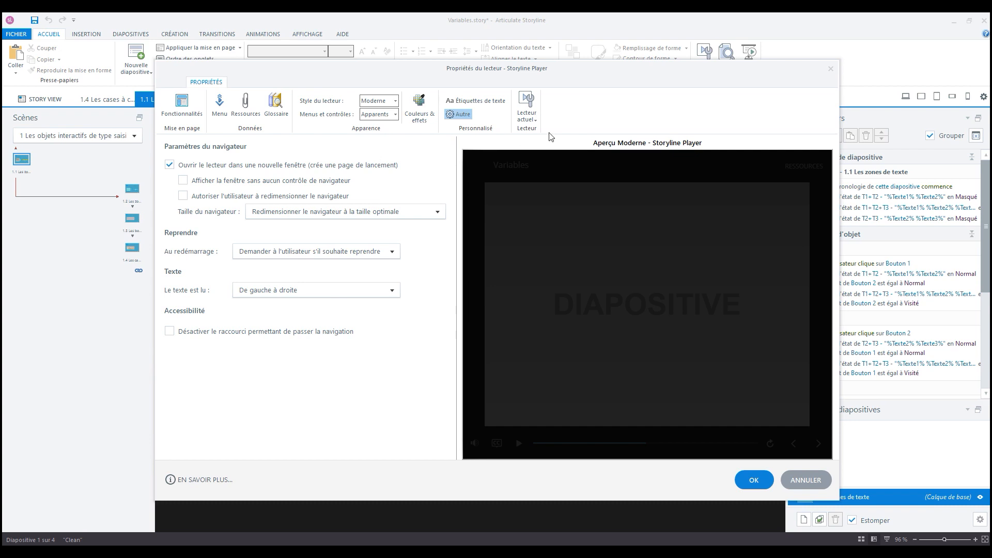
Review the current player's save, import and export choices, and return to the features to expand the side bar in the preview.
{"action": "left_click", "coordinate": [527, 109]}
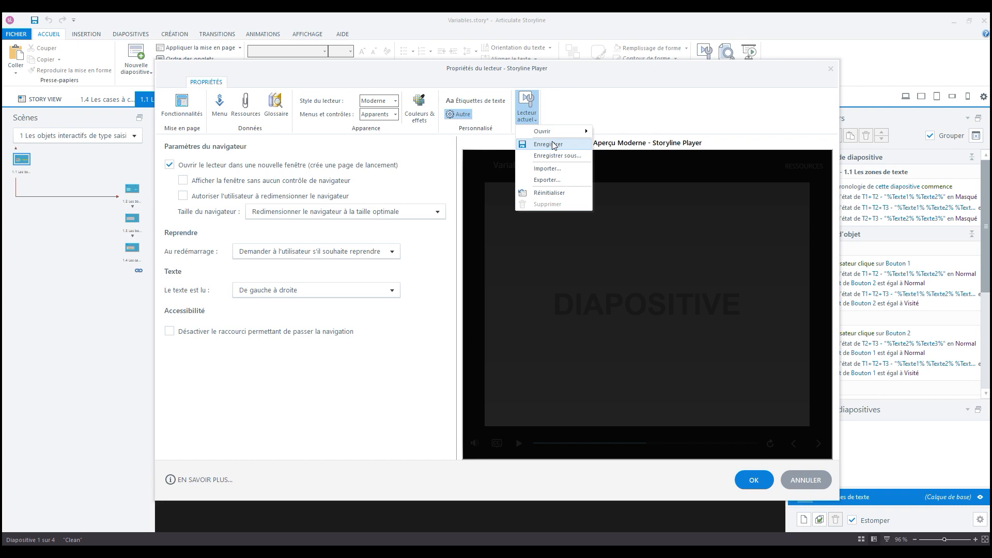
{"action": "left_click", "coordinate": [674, 97]}
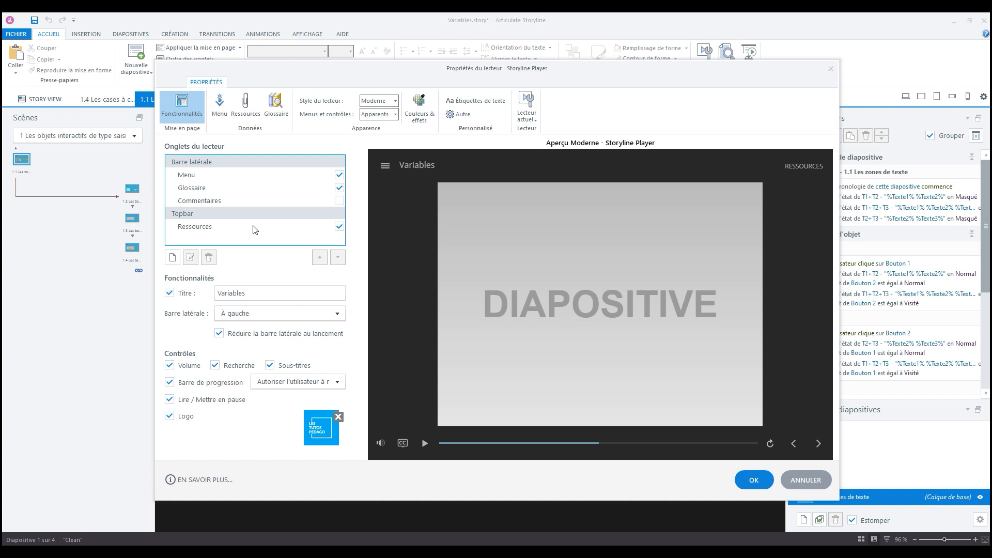
{"action": "left_click", "coordinate": [385, 165]}
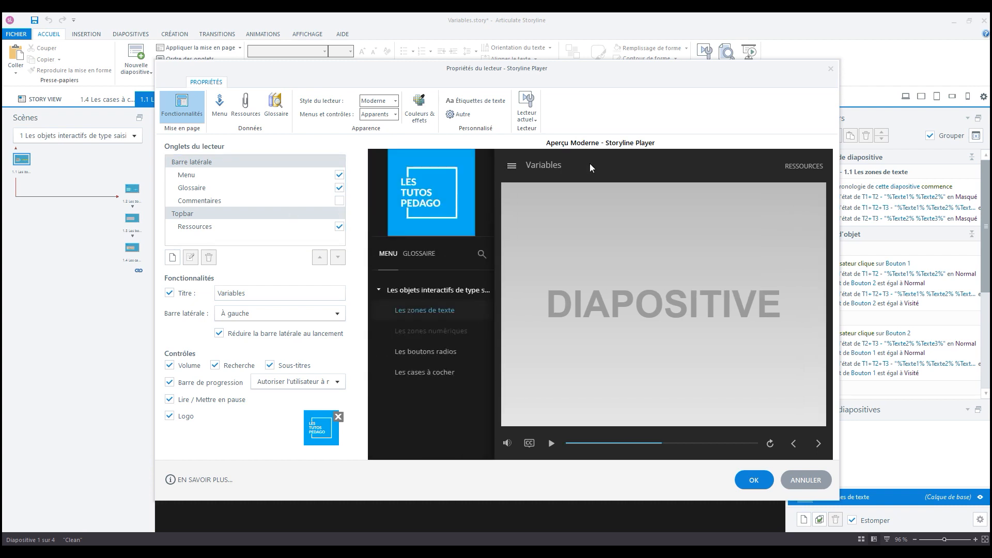